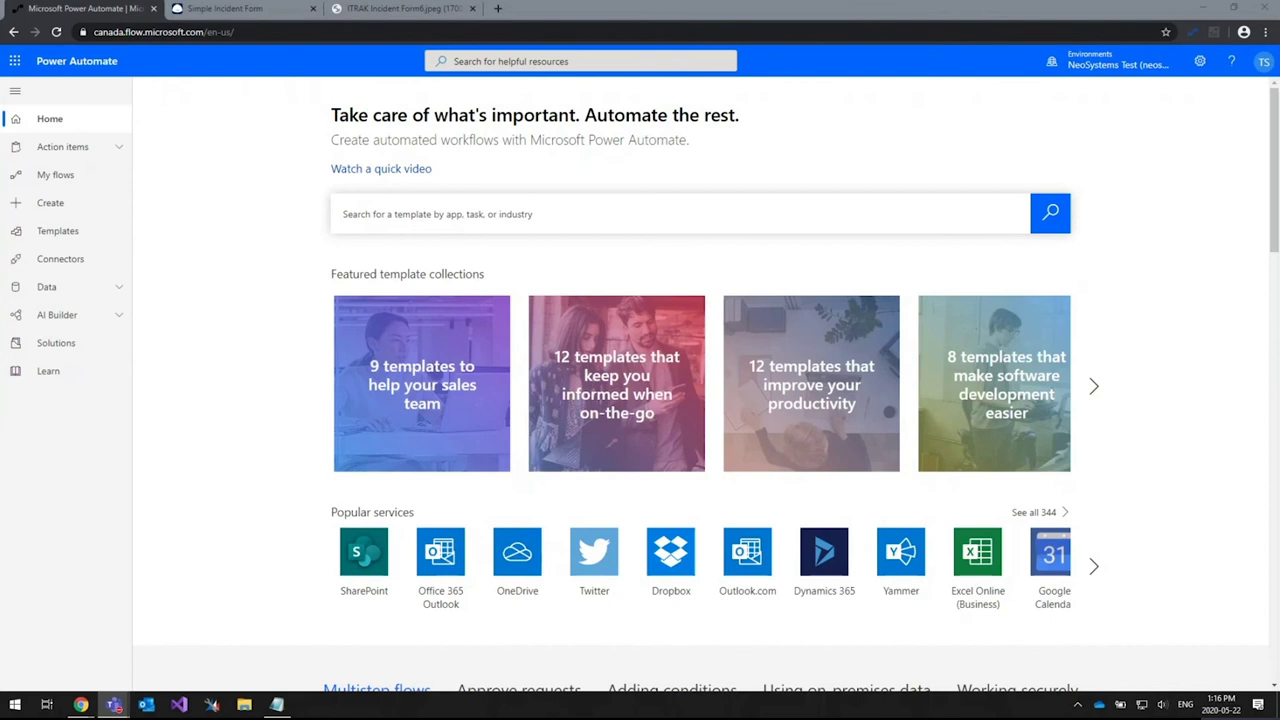
Switch to the Simple Incident Form web page and review its entry fields, including Location and Details.
left_click(246, 12)
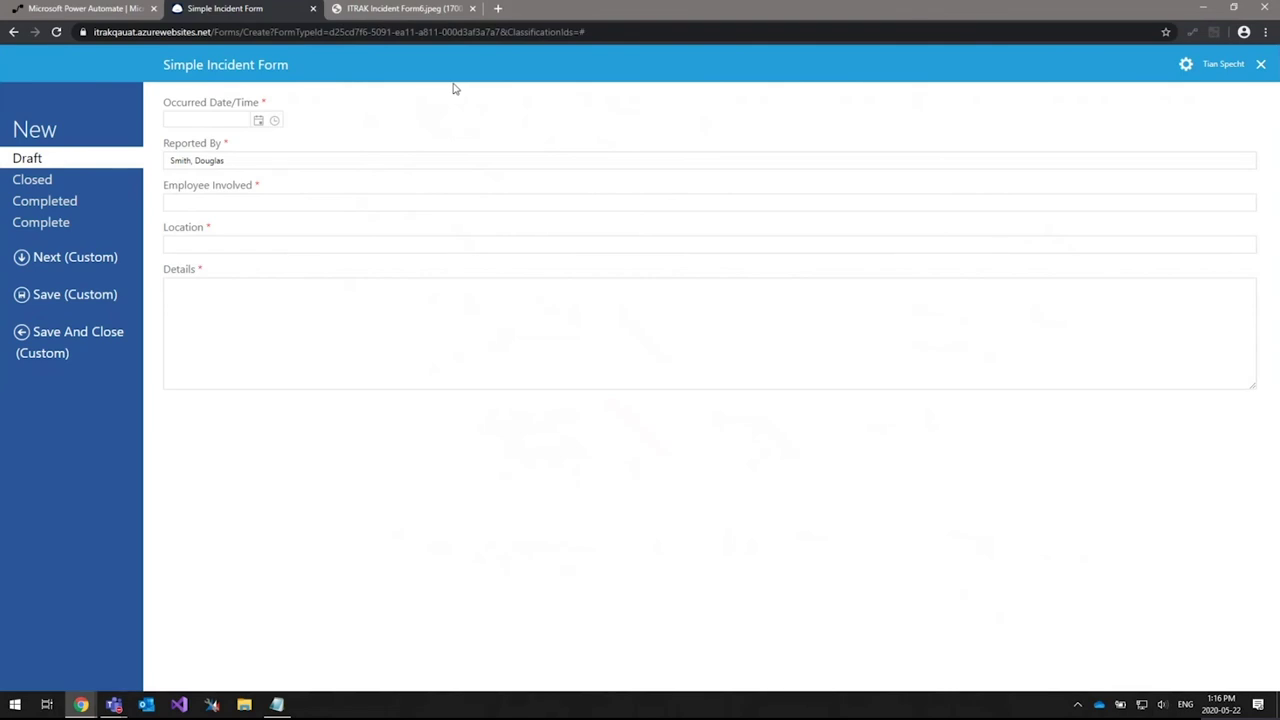
left_click(249, 175)
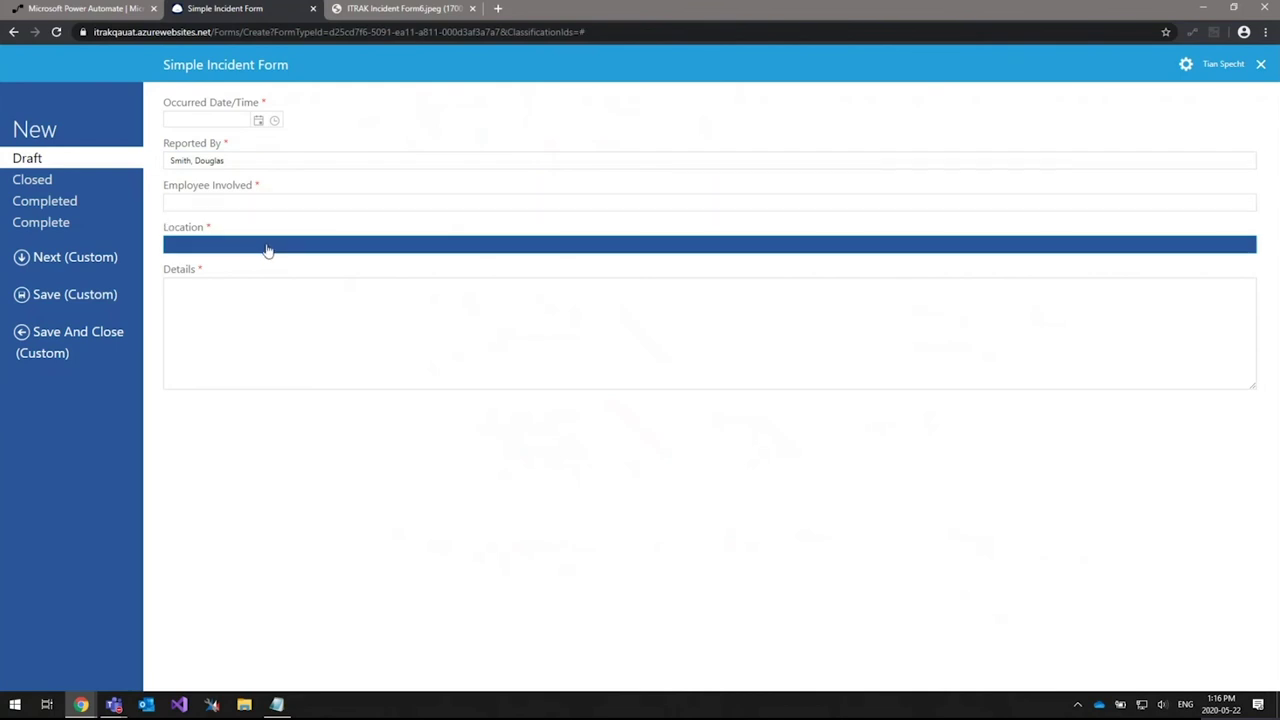
left_click(278, 320)
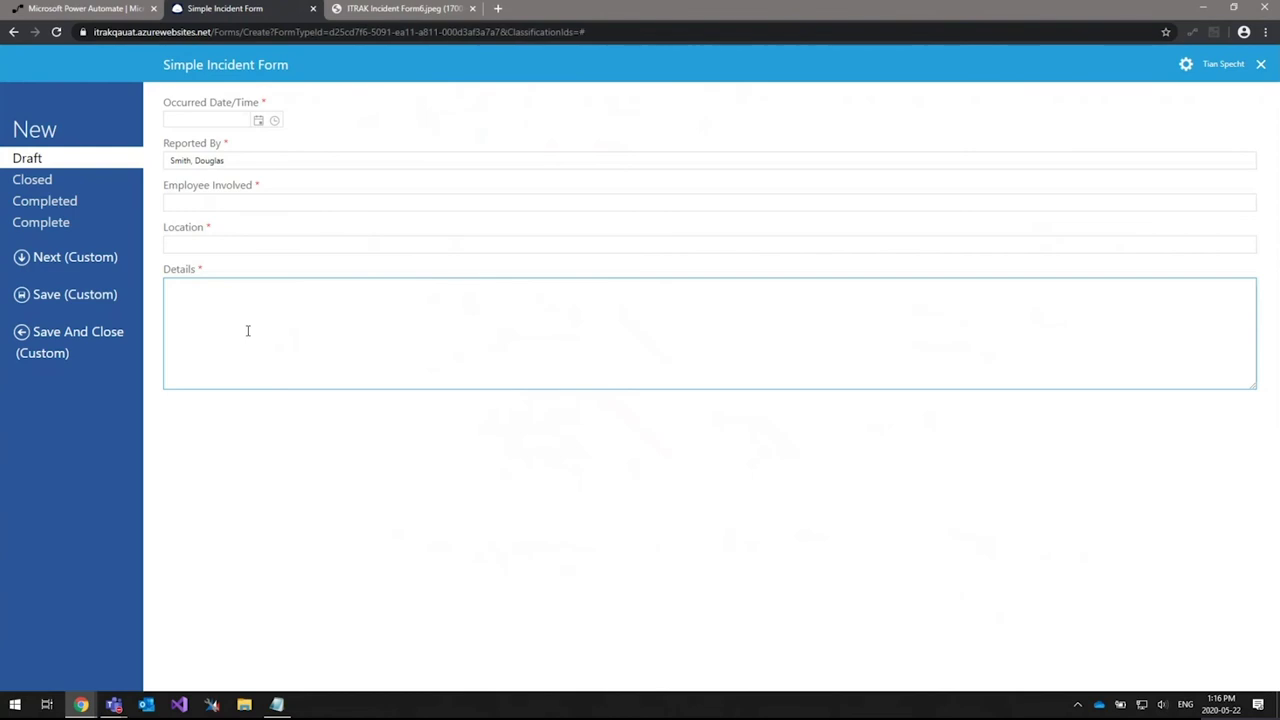
key("Tab")
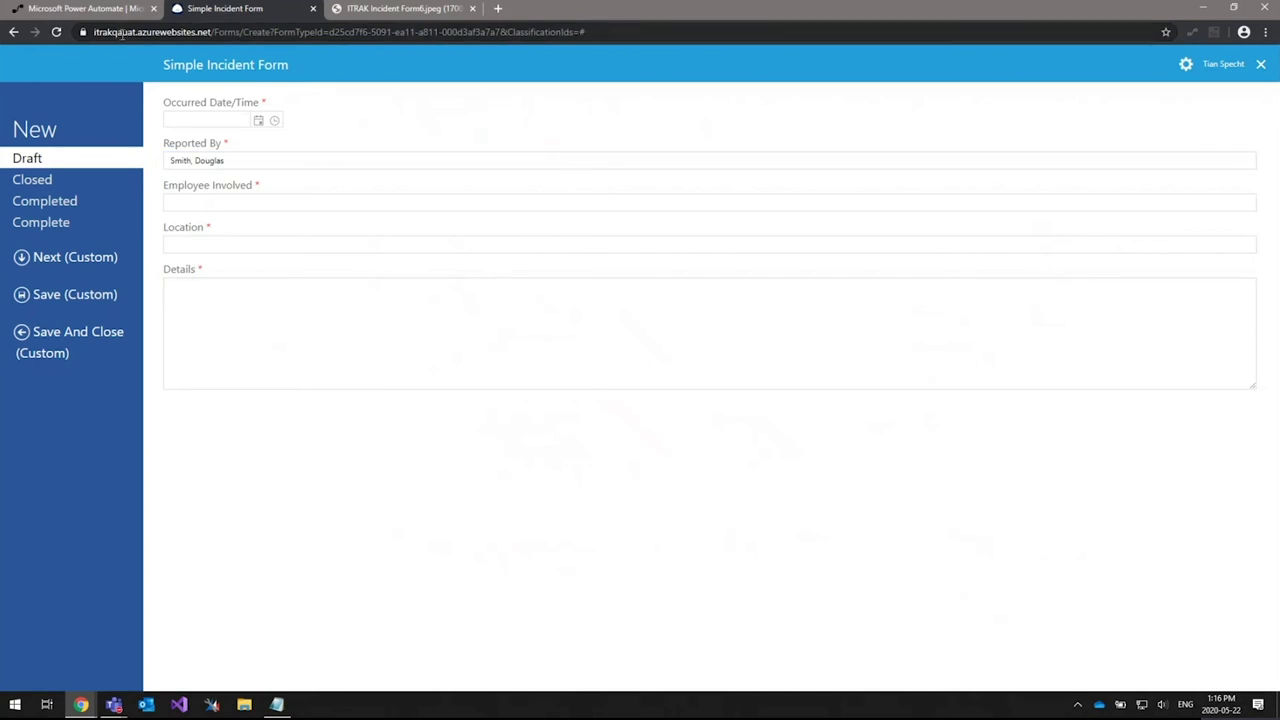
Return to Power Automate and open the Simple Incident Form model from the AI Builder models to view its training document and selected fields.
left_click(82, 12)
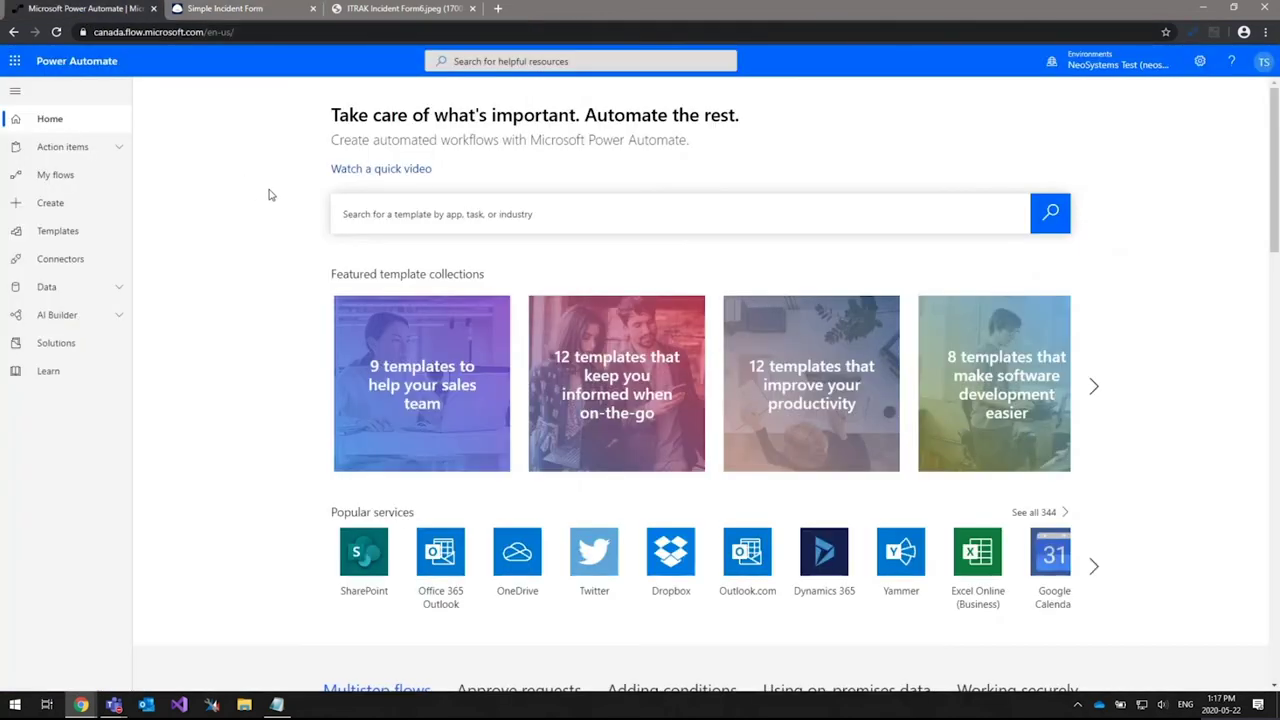
left_click(119, 318)
left_click(45, 345)
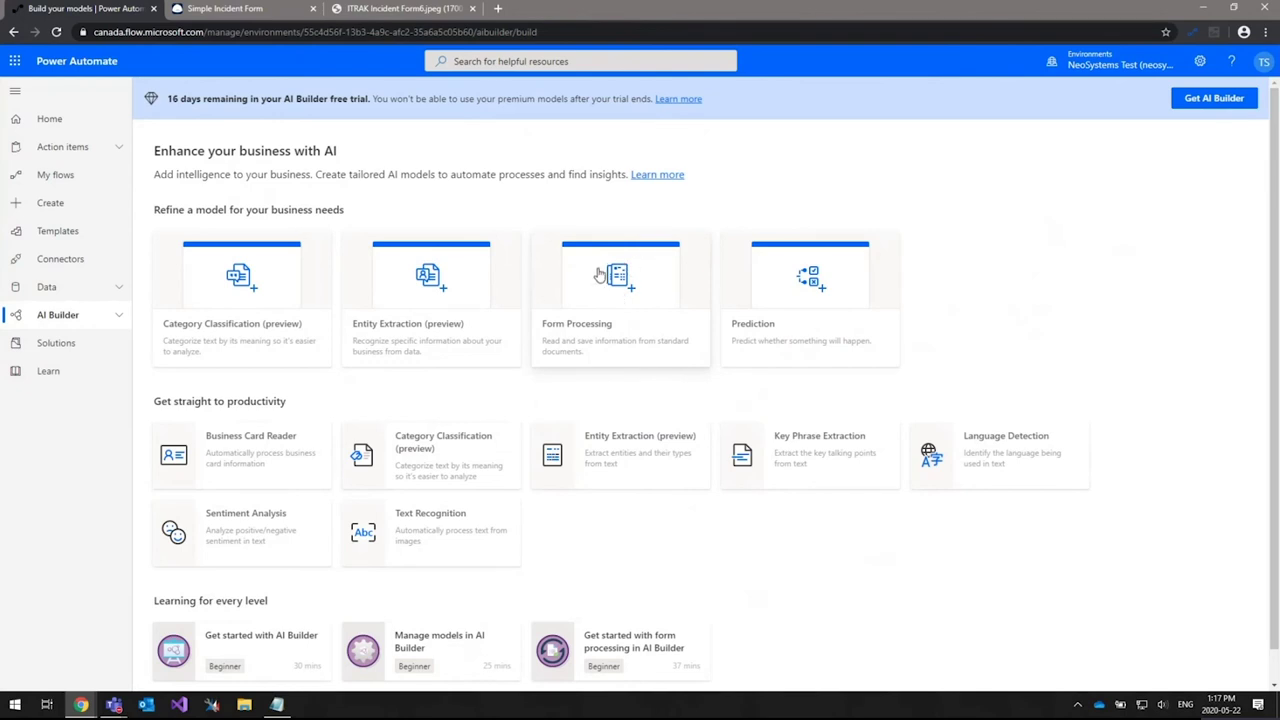
left_click(118, 316)
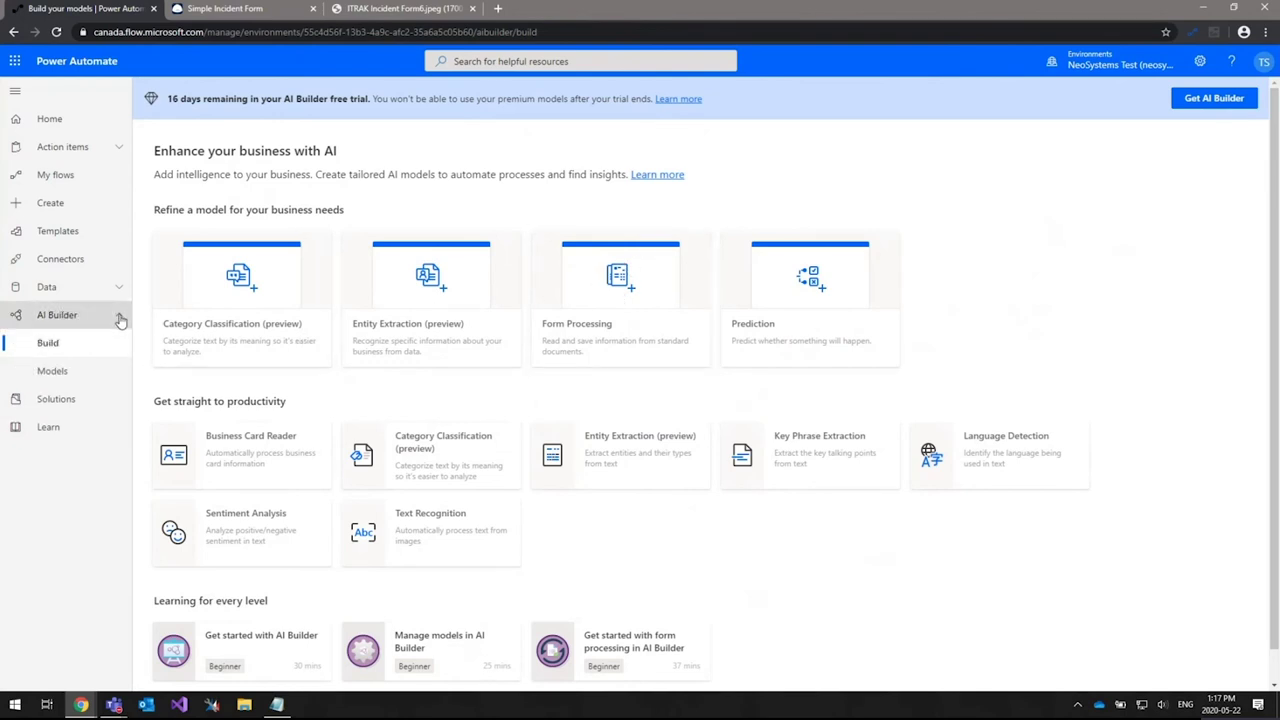
left_click(60, 371)
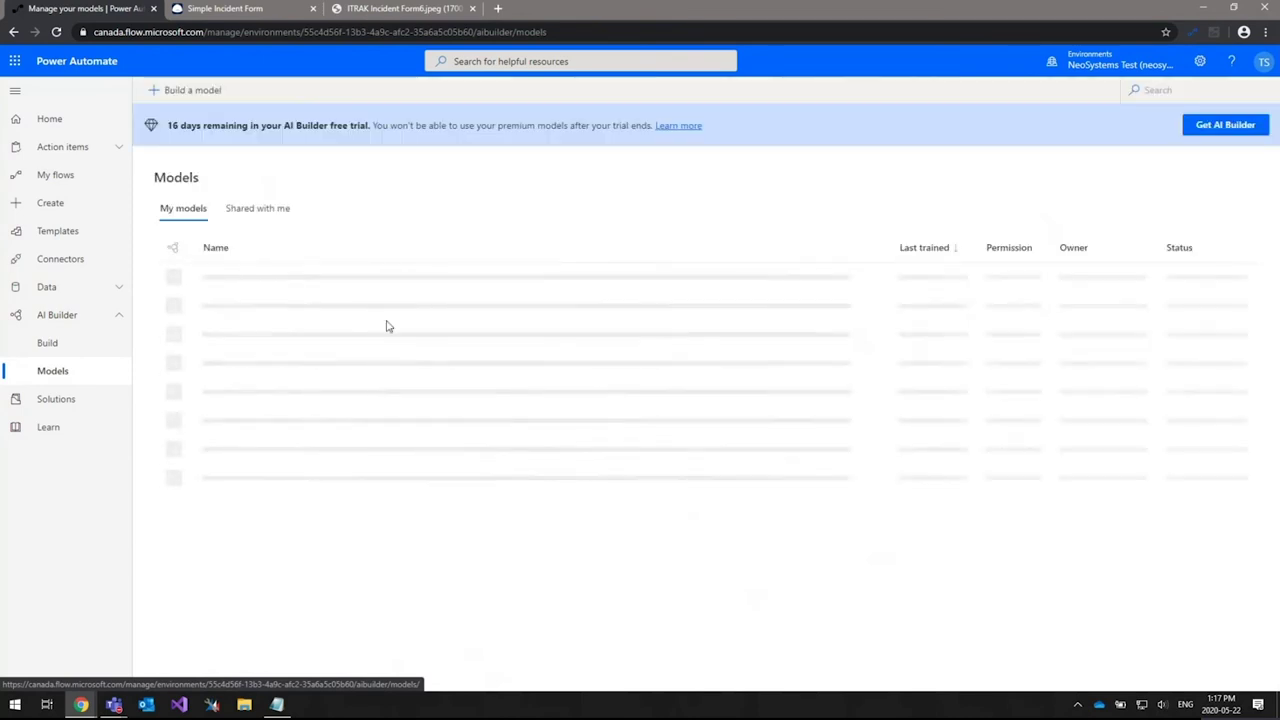
left_click(253, 287)
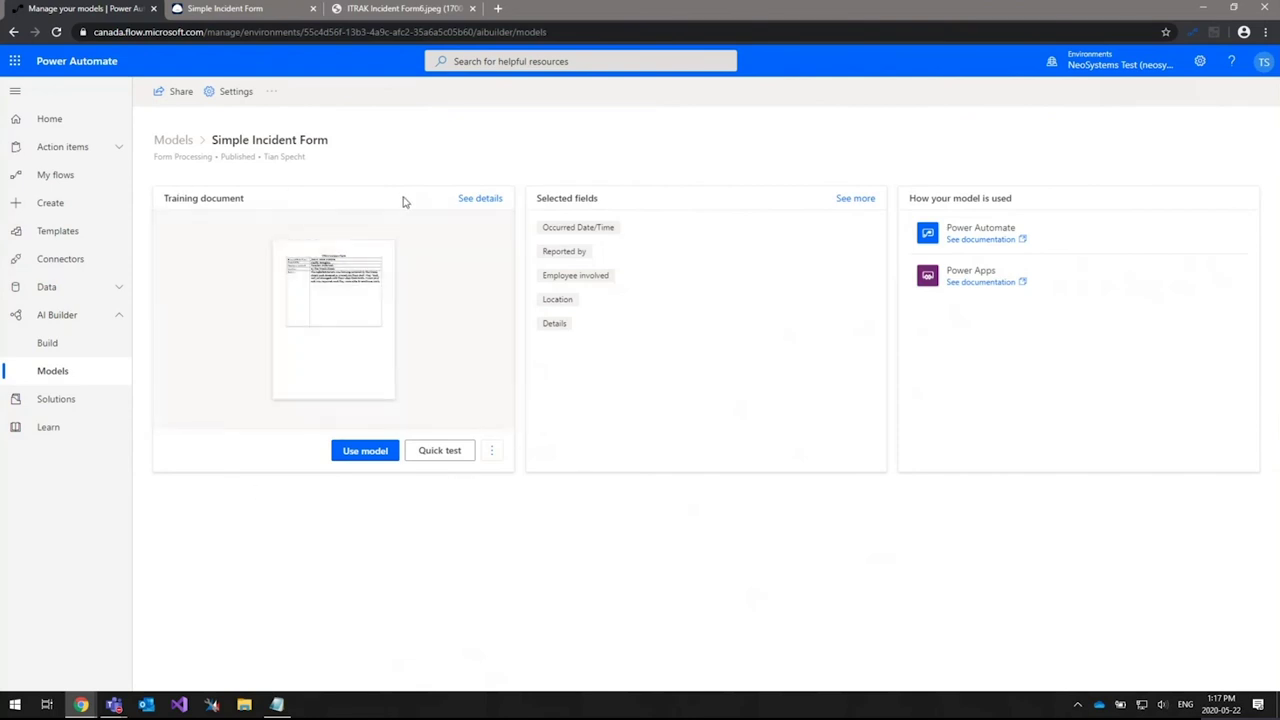
mouse_move(437, 408)
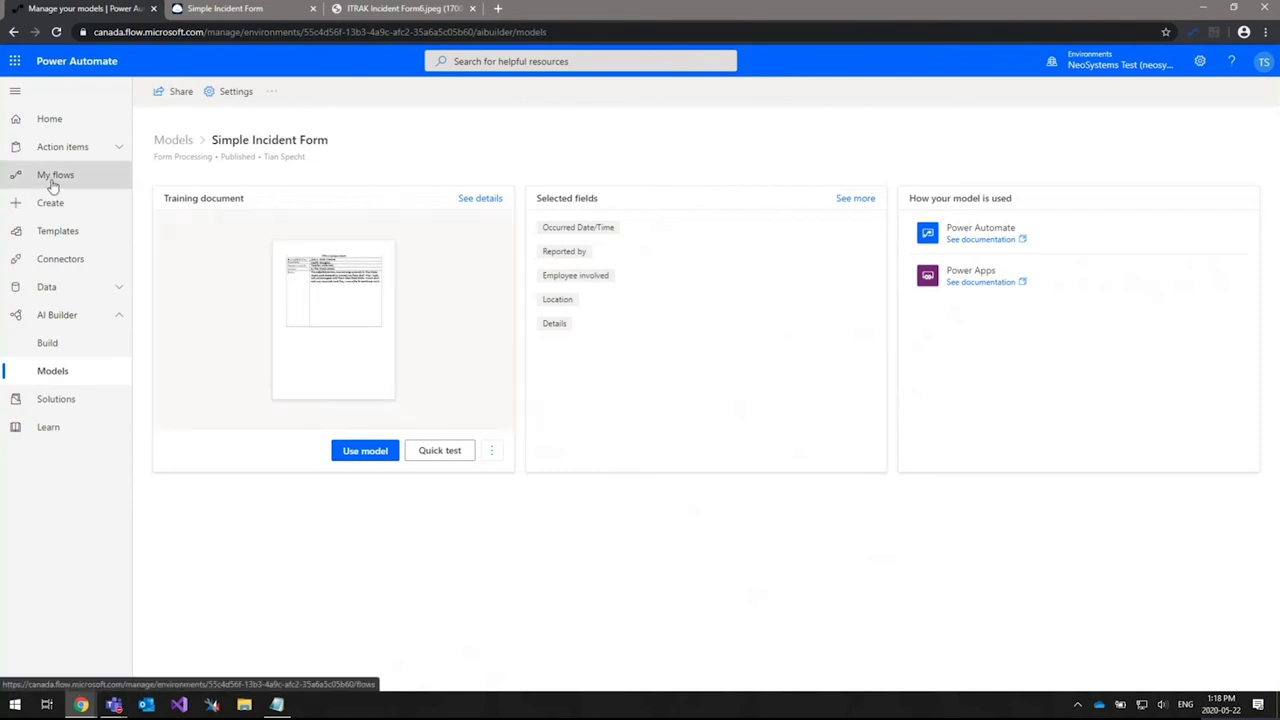
Open the ITRAK Portal Simple Incident Form UI flow for editing in Selenium IDE.
left_click(48, 178)
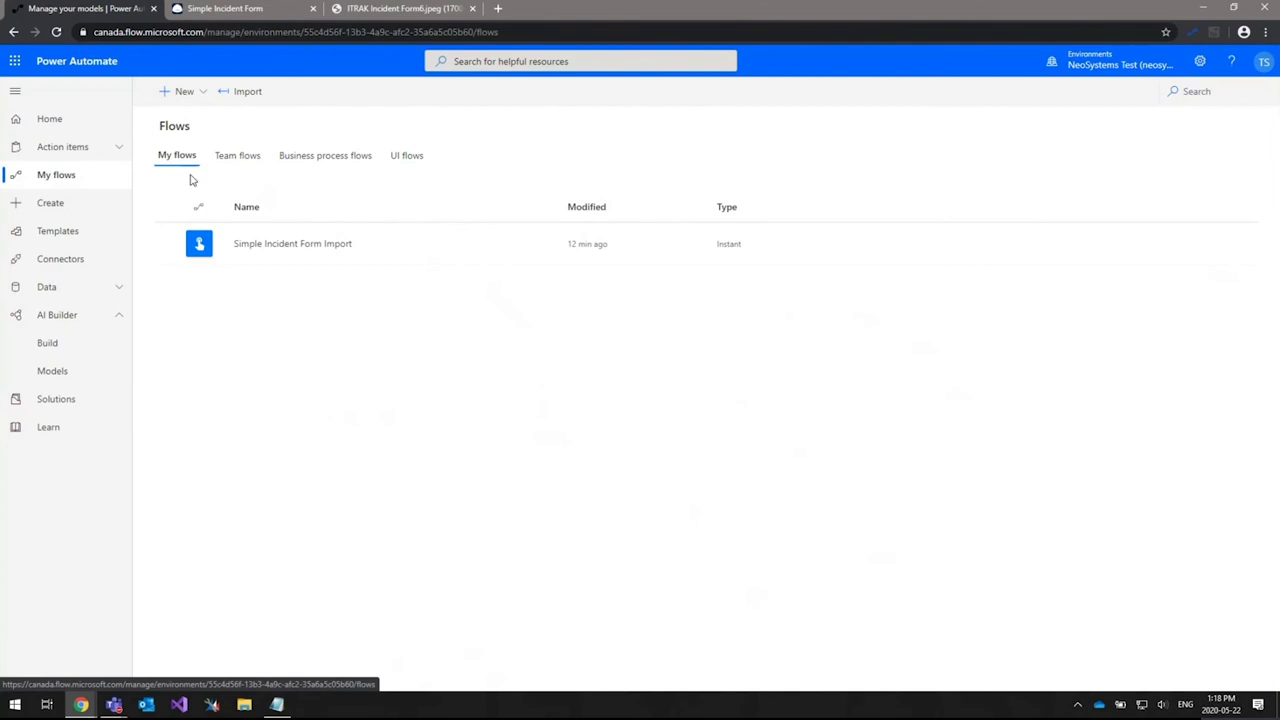
left_click(412, 157)
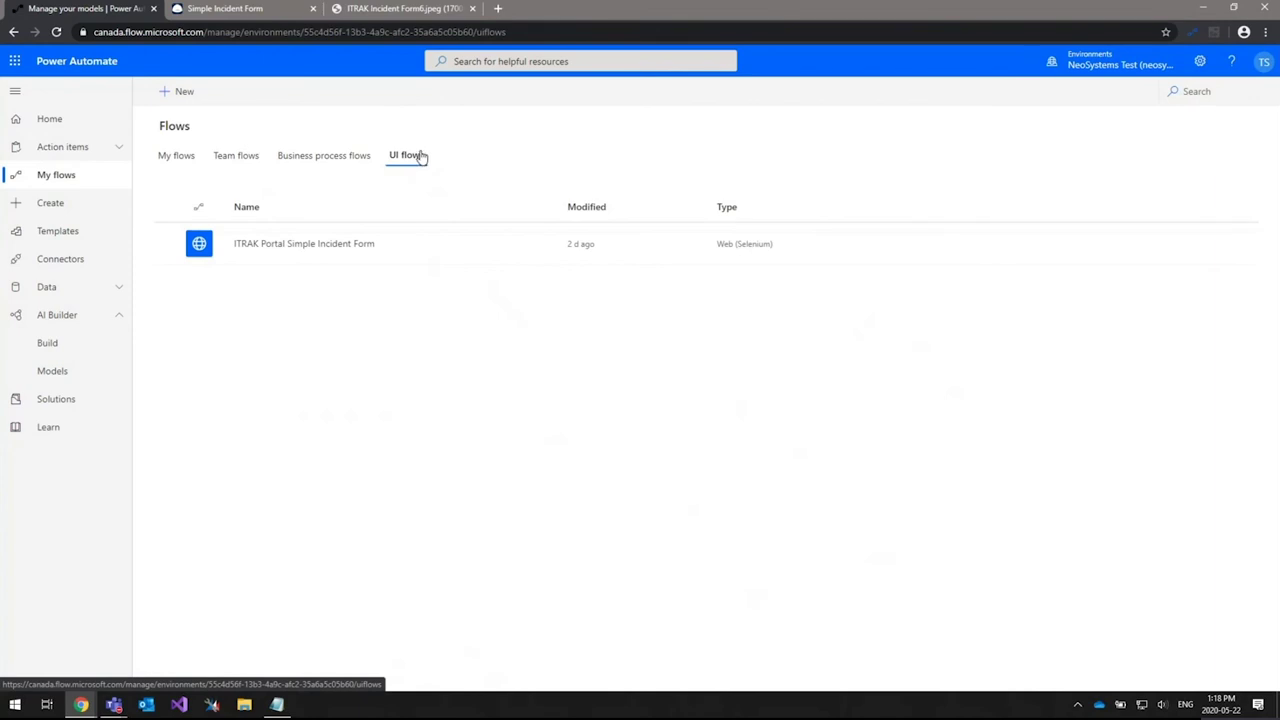
left_click(310, 245)
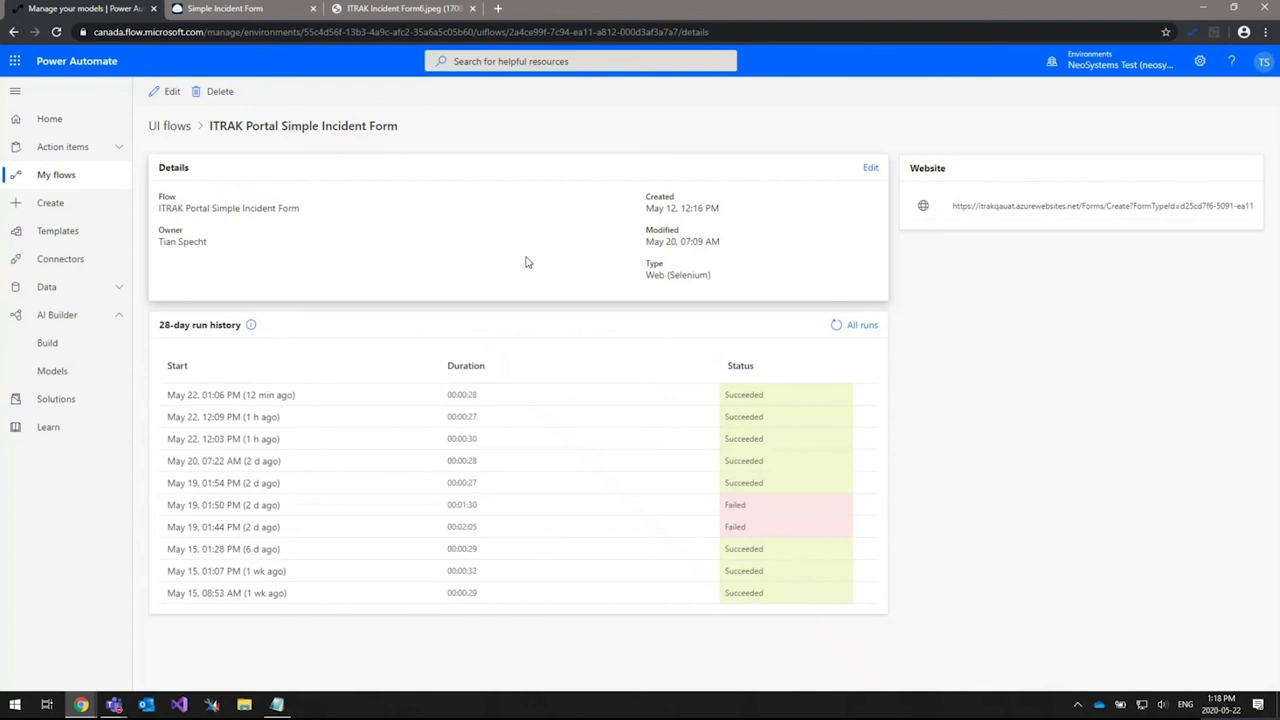
left_click(155, 93)
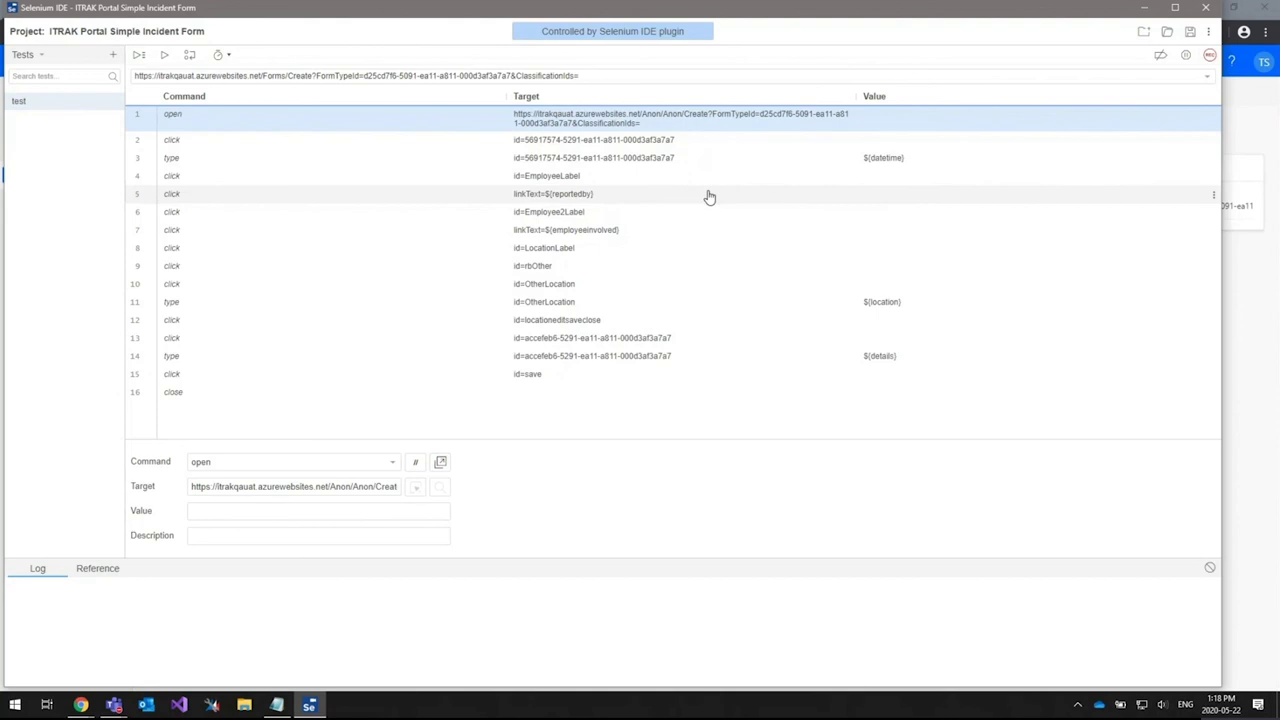
Examine the recorded commands for the date/time and reported-by fields, highlighting the ${datetime} and ${reportedby} variables.
left_click(627, 145)
left_click(622, 162)
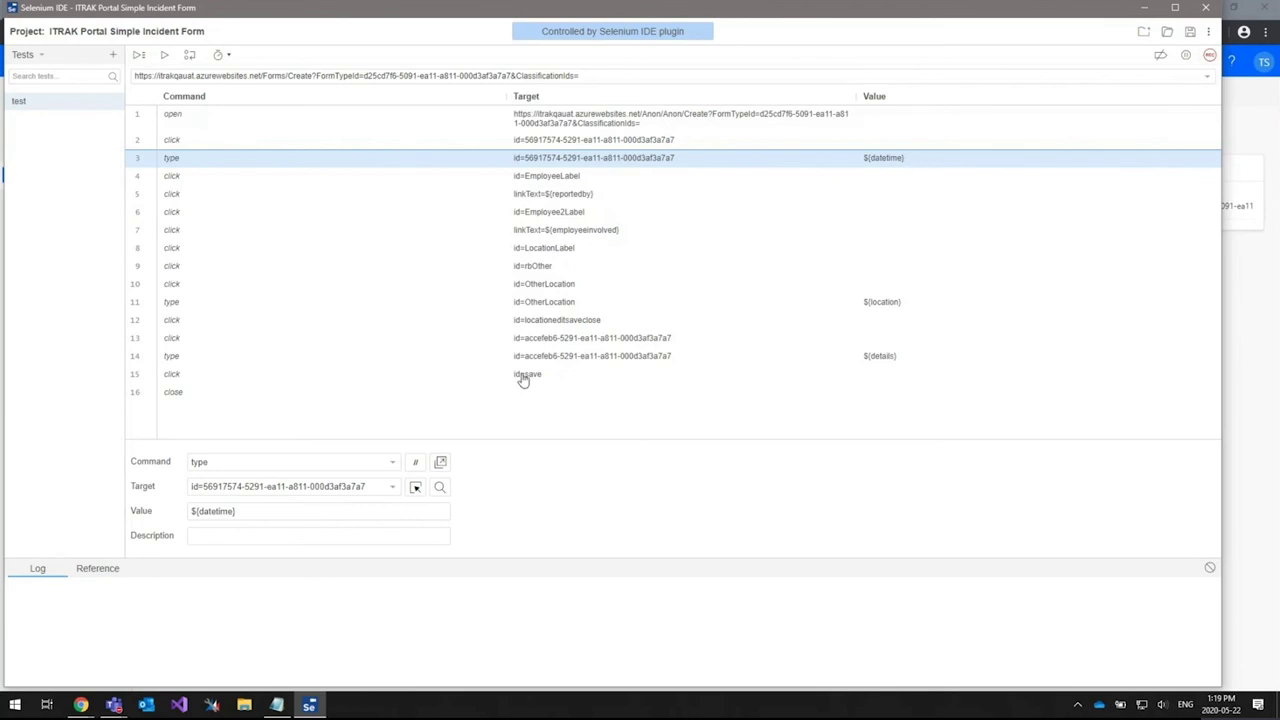
left_click_drag(242, 512, 158, 518)
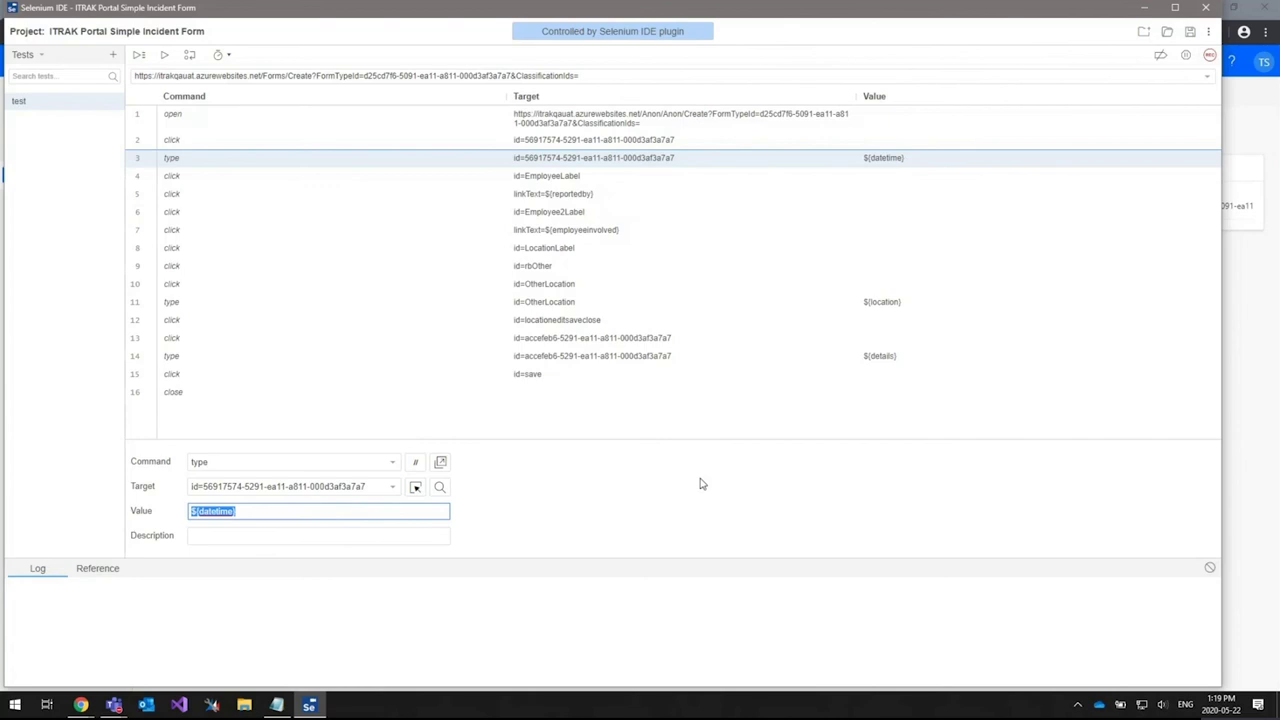
left_click(583, 175)
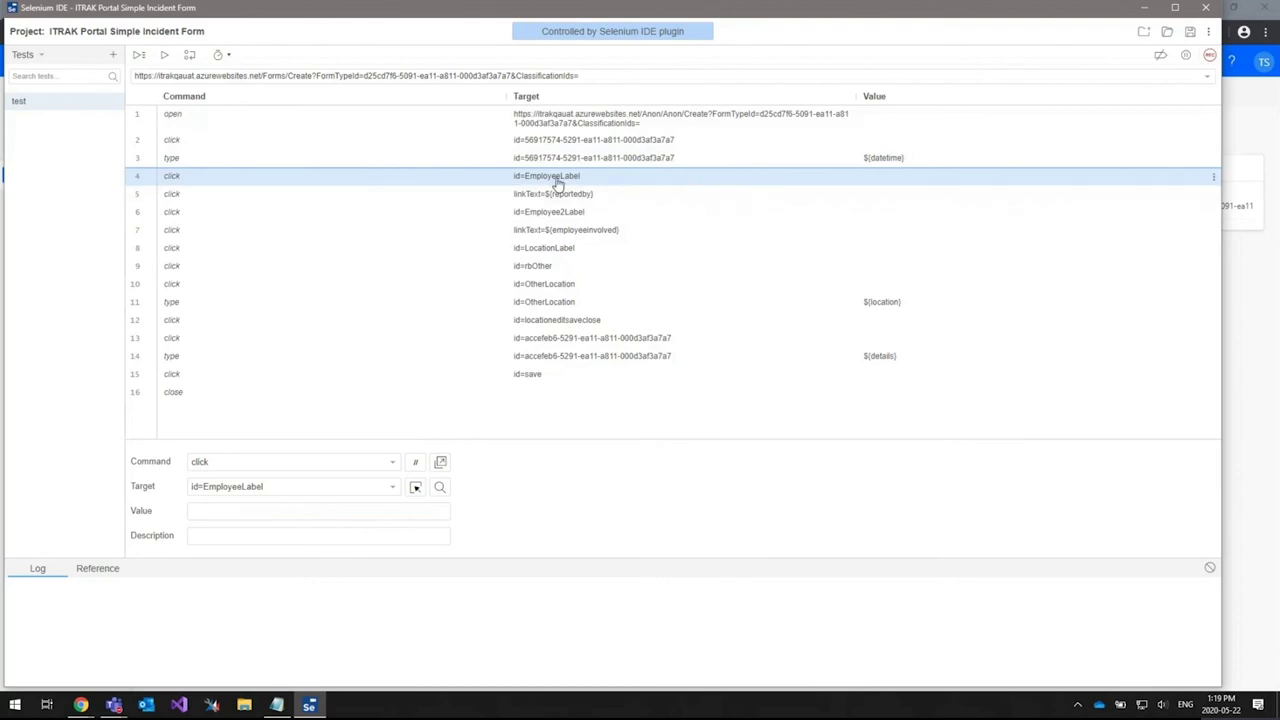
left_click(577, 199)
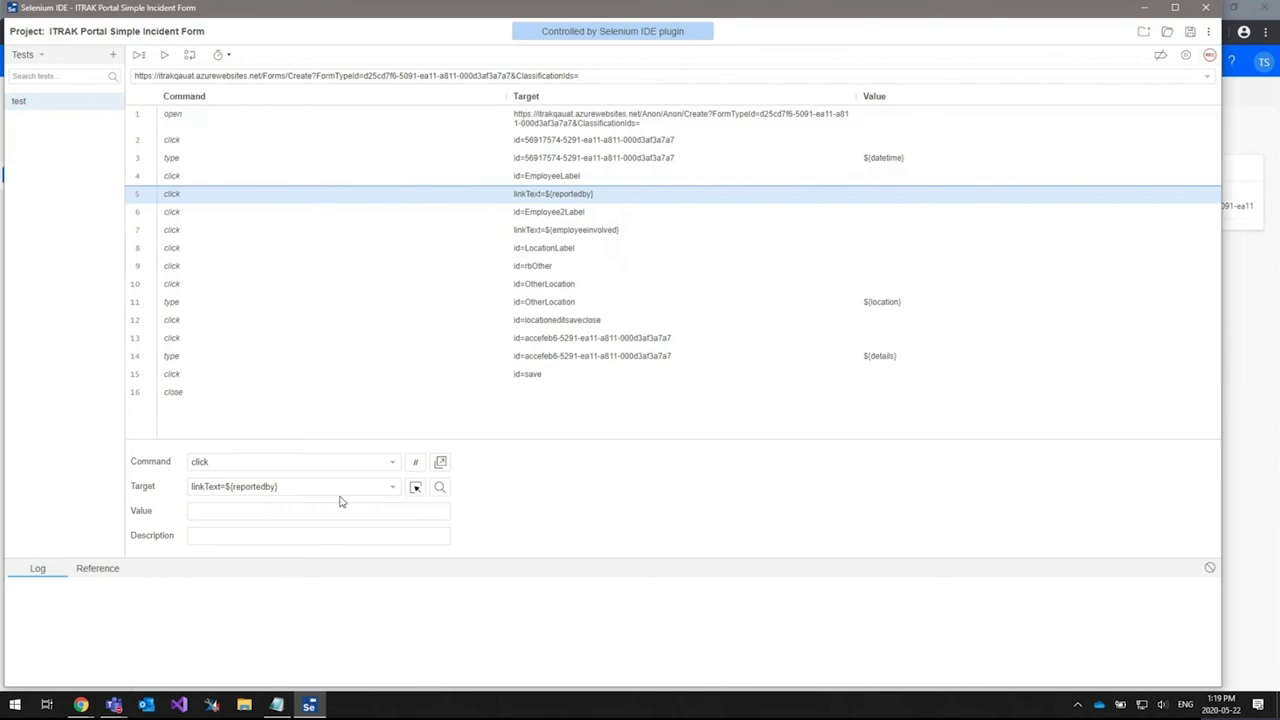
left_click_drag(321, 487, 226, 487)
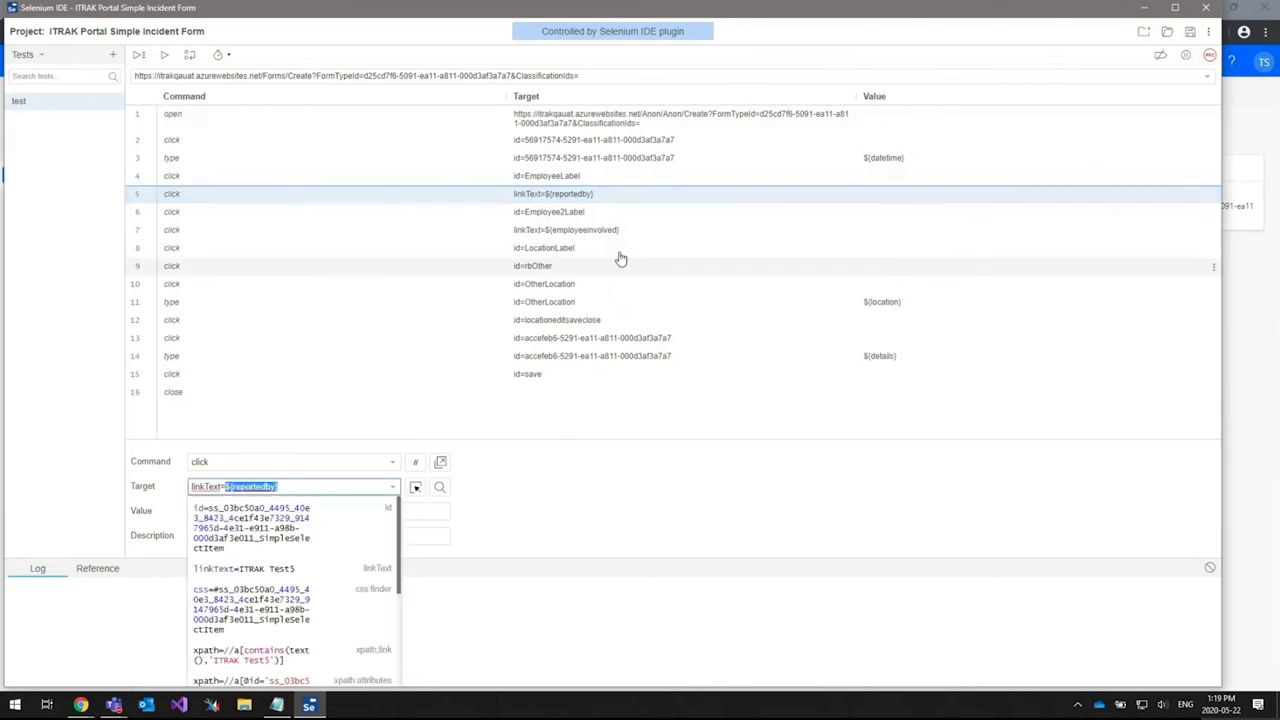
Examine the remaining recorded commands for the involved employee, location, details, save and close actions.
left_click(580, 214)
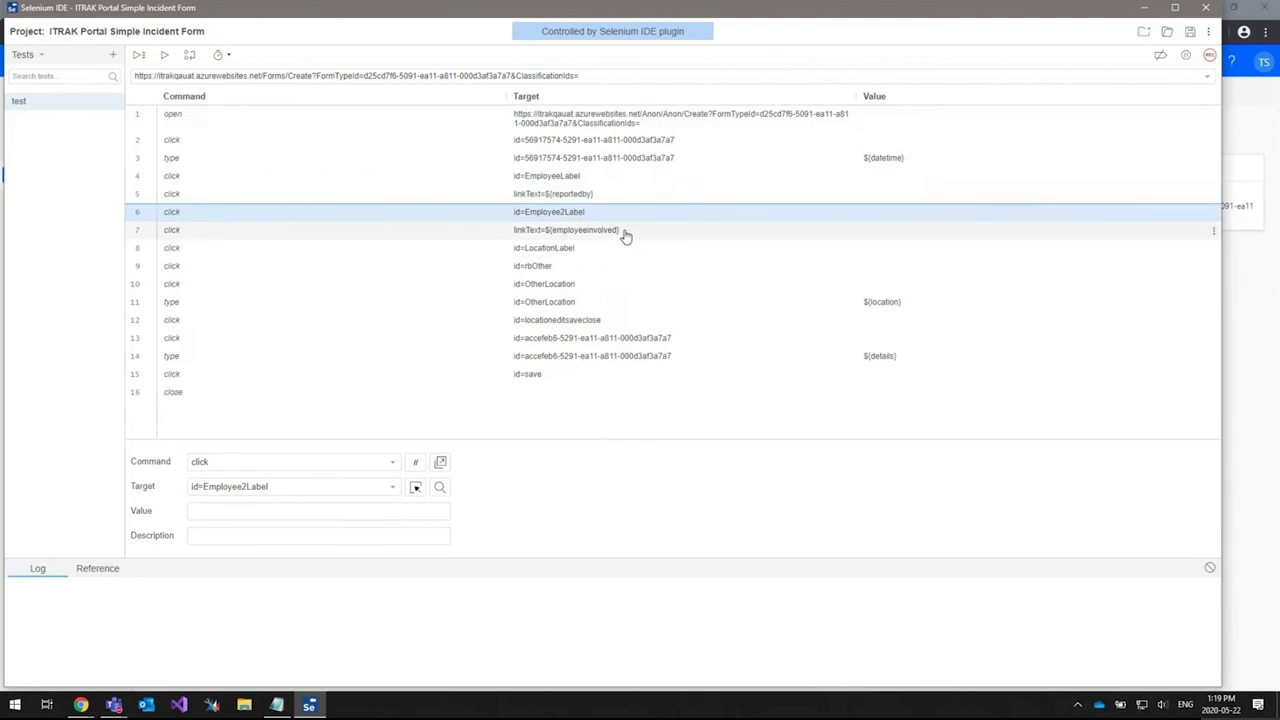
left_click(585, 250)
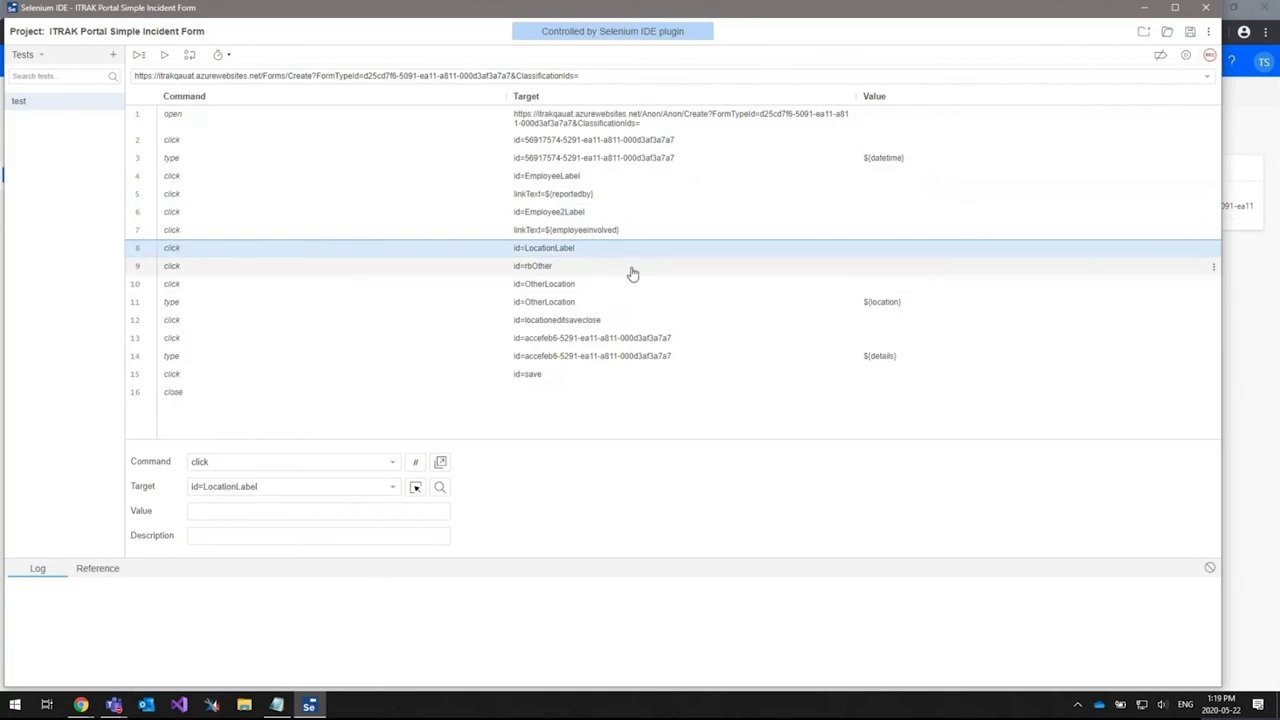
left_click(575, 305)
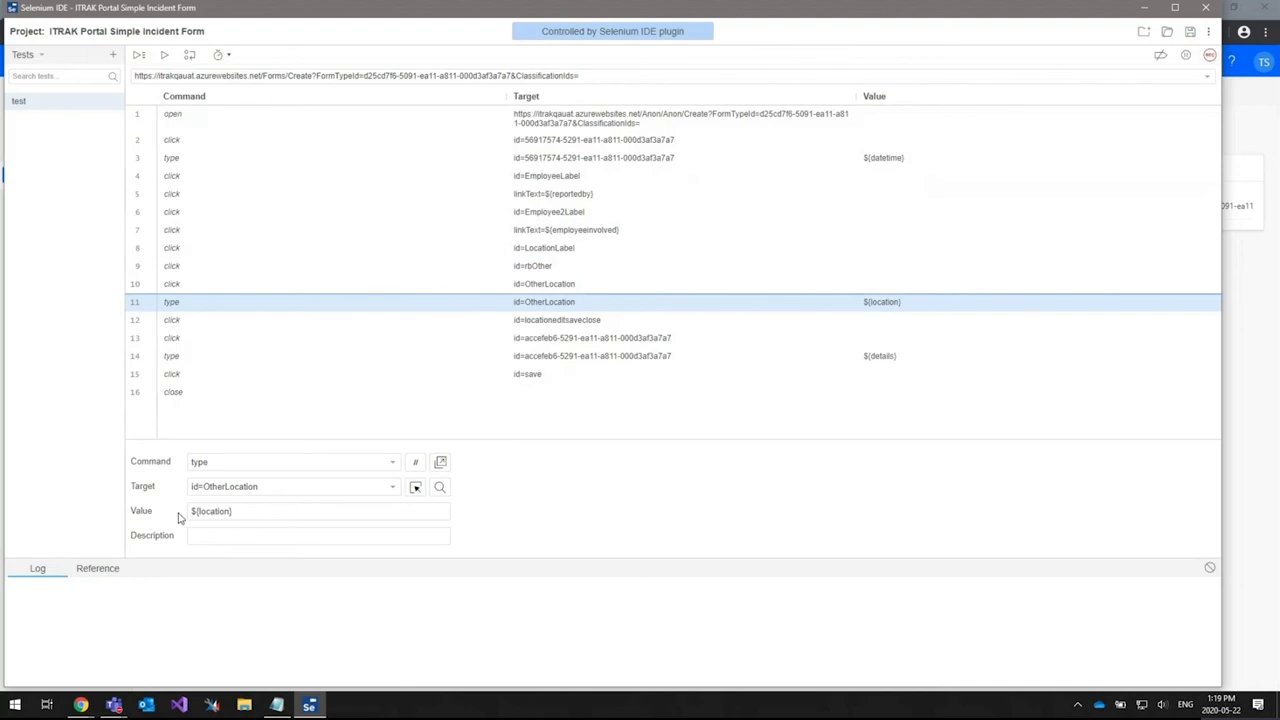
left_click(583, 322)
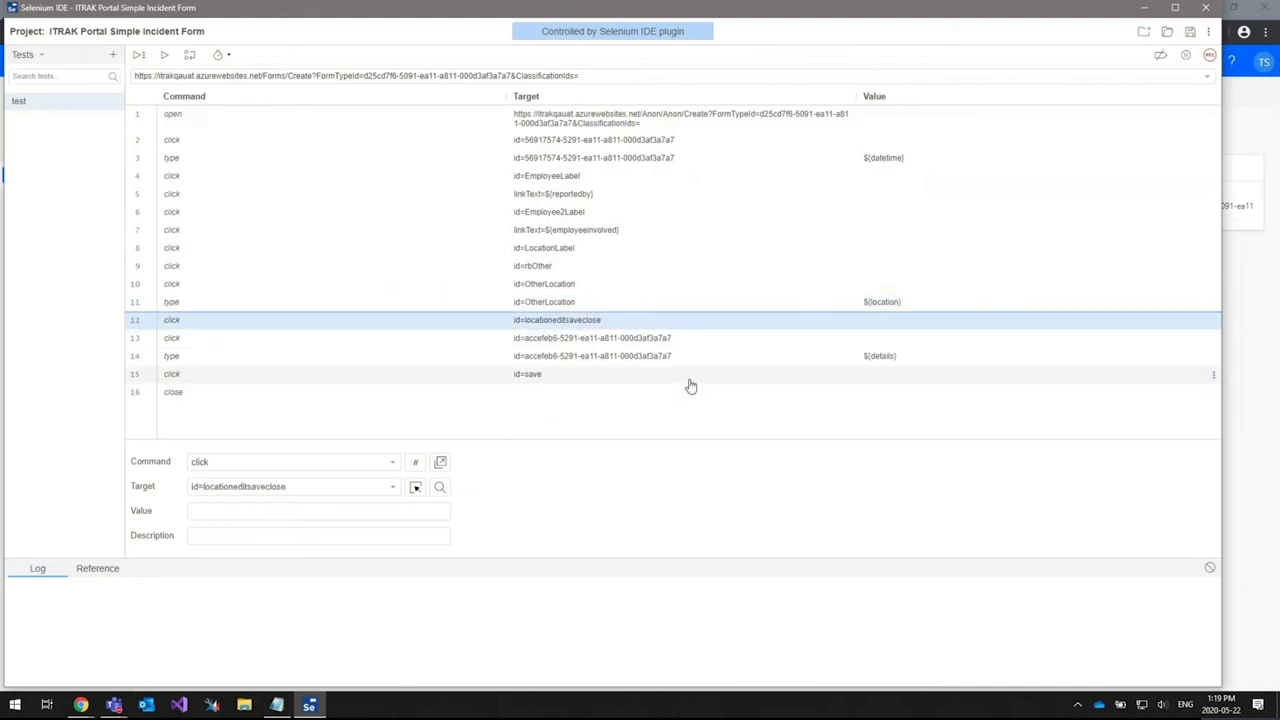
left_click(607, 341)
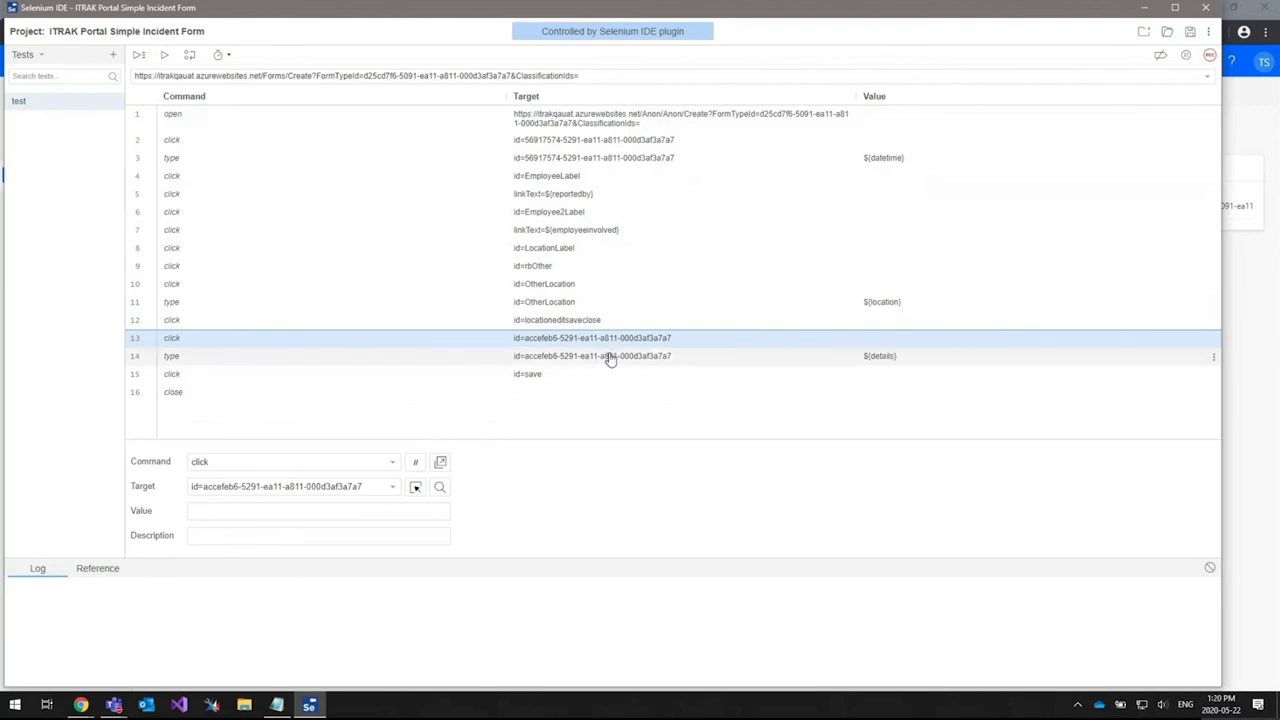
left_click(601, 359)
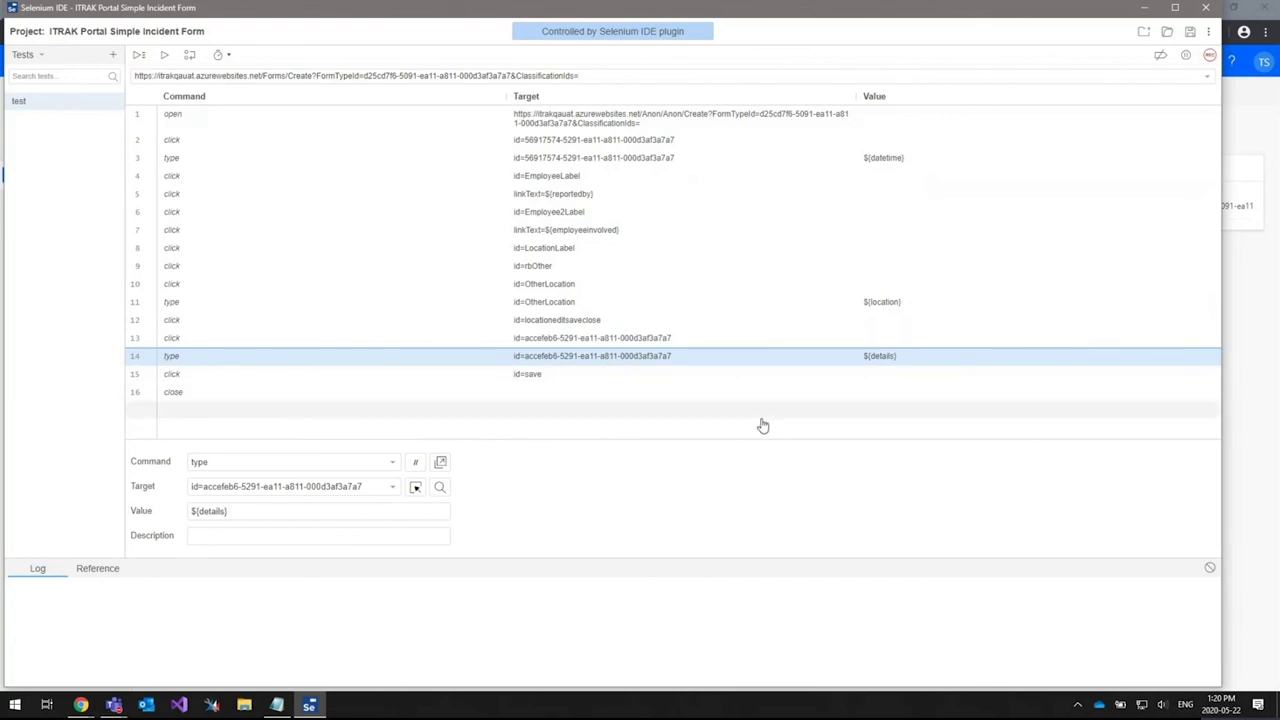
left_click(548, 380)
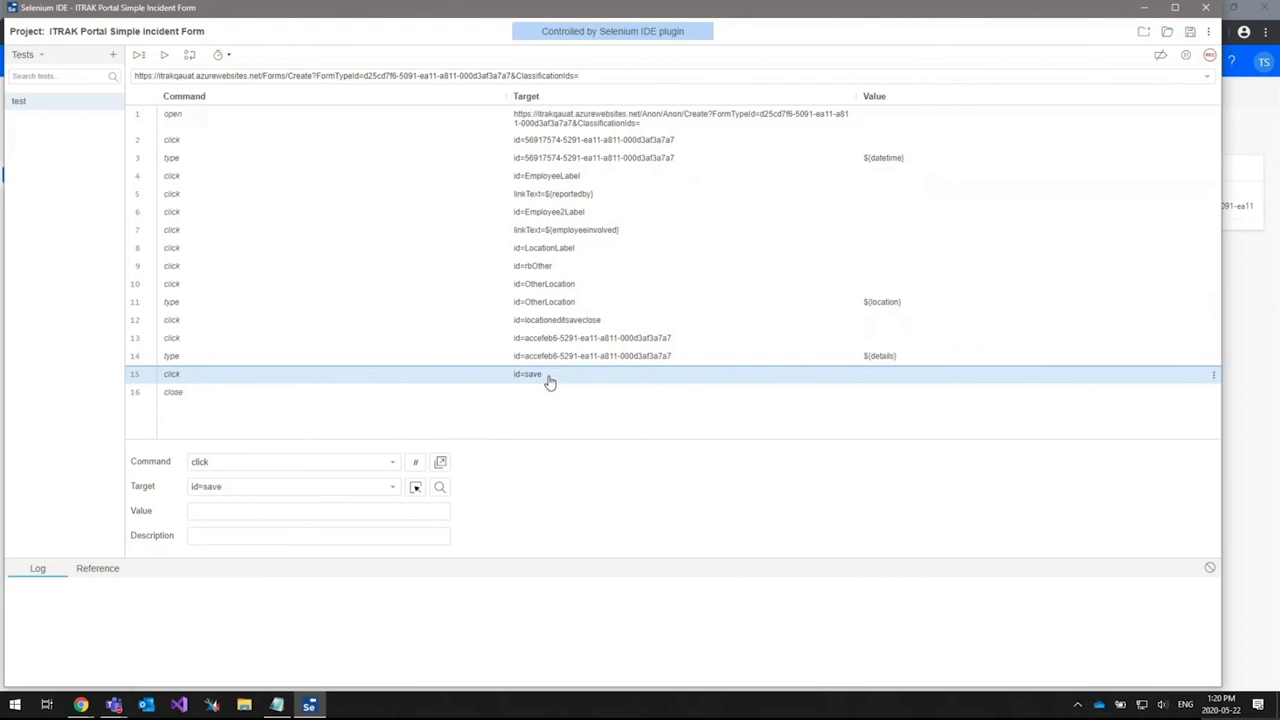
left_click(535, 399)
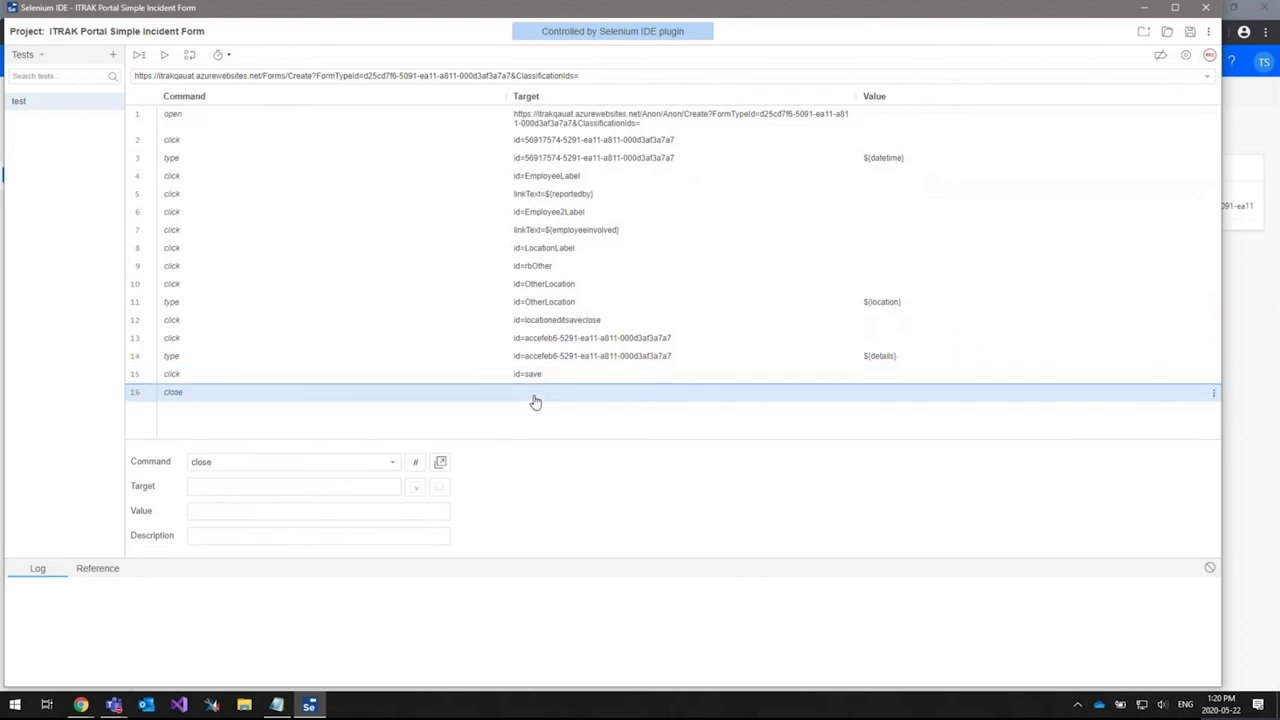
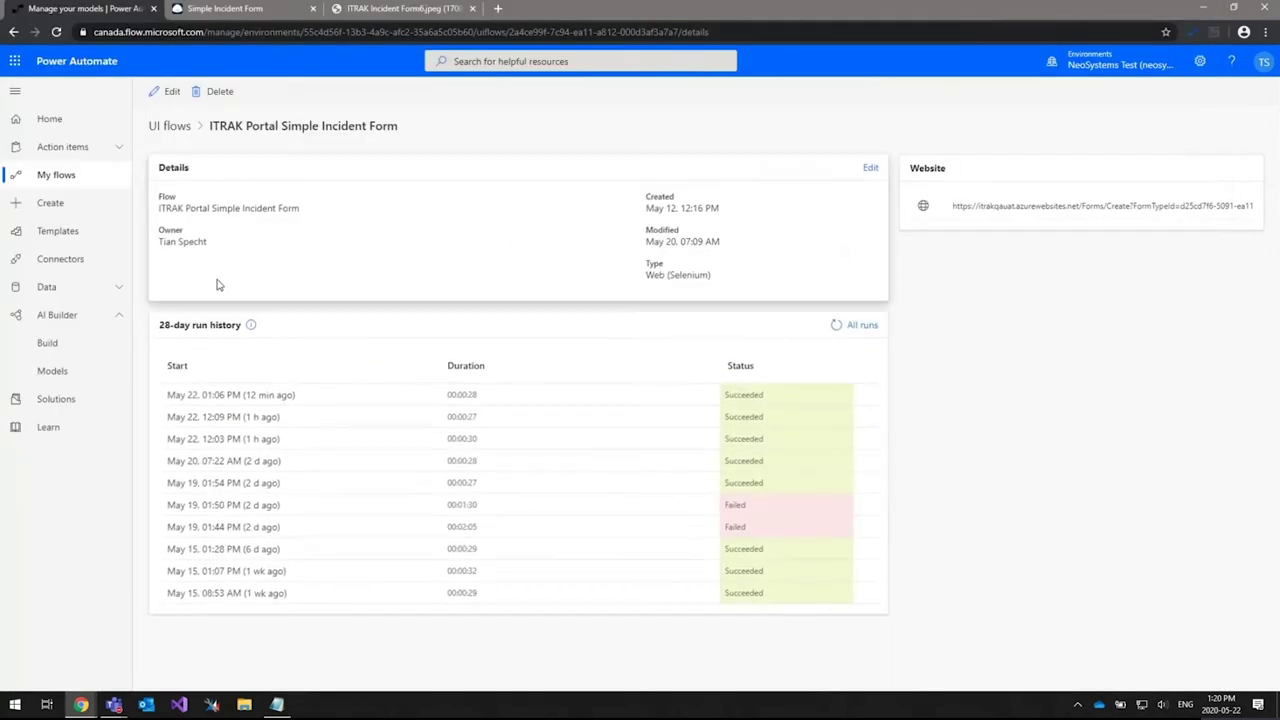
Open the Simple Incident Form Import flow from My flows for editing.
left_click(74, 178)
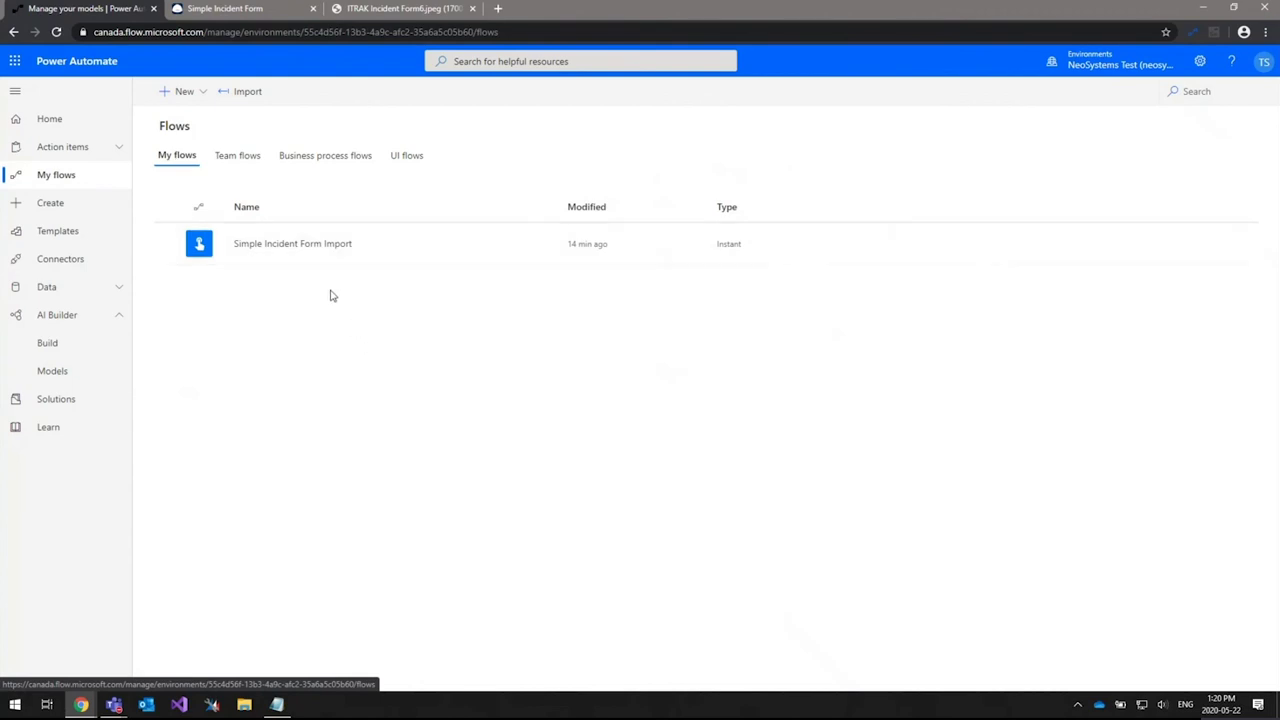
left_click(323, 246)
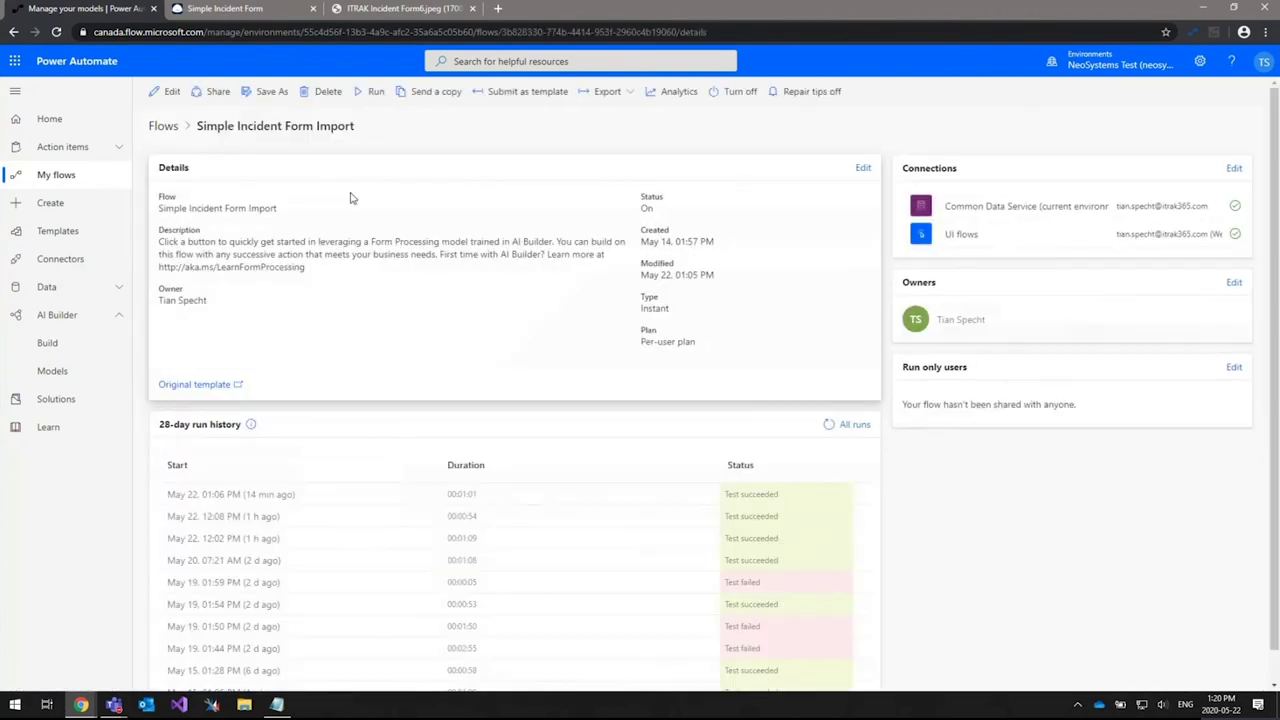
left_click(165, 91)
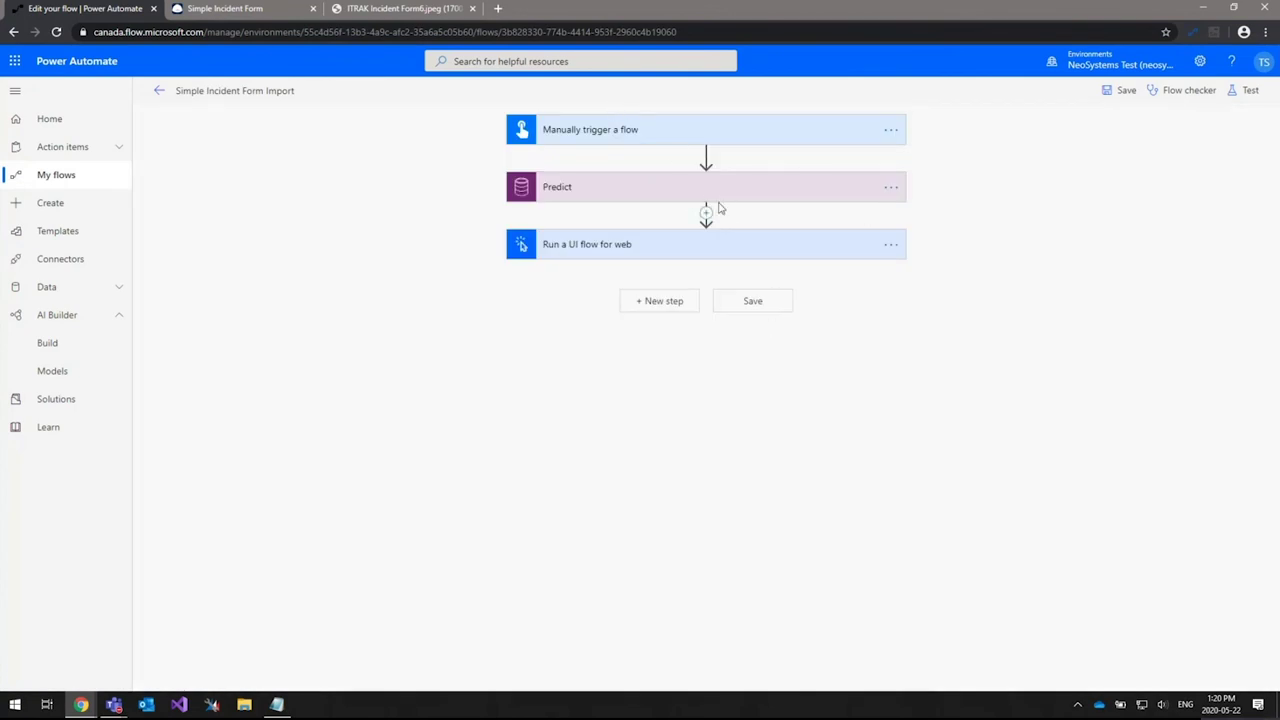
Examine the manual trigger's Document Type and Document inputs, and the Predict action's settings and available models.
left_click(692, 142)
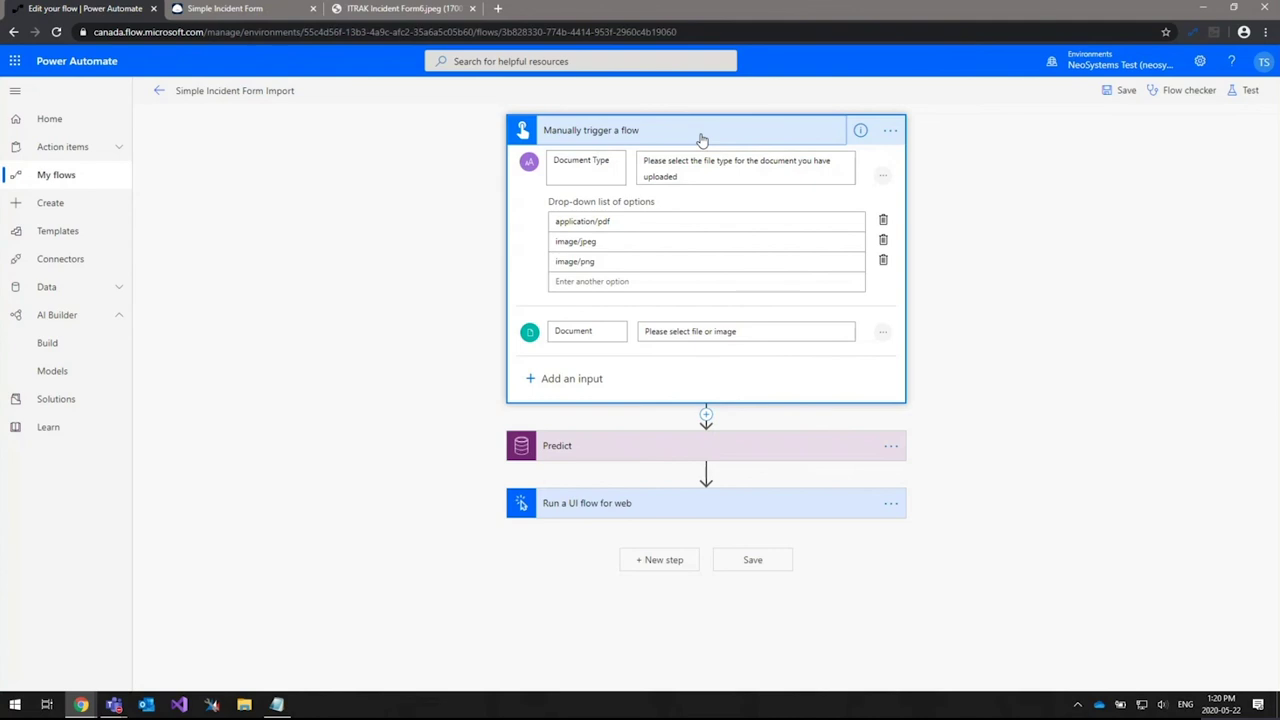
left_click(700, 138)
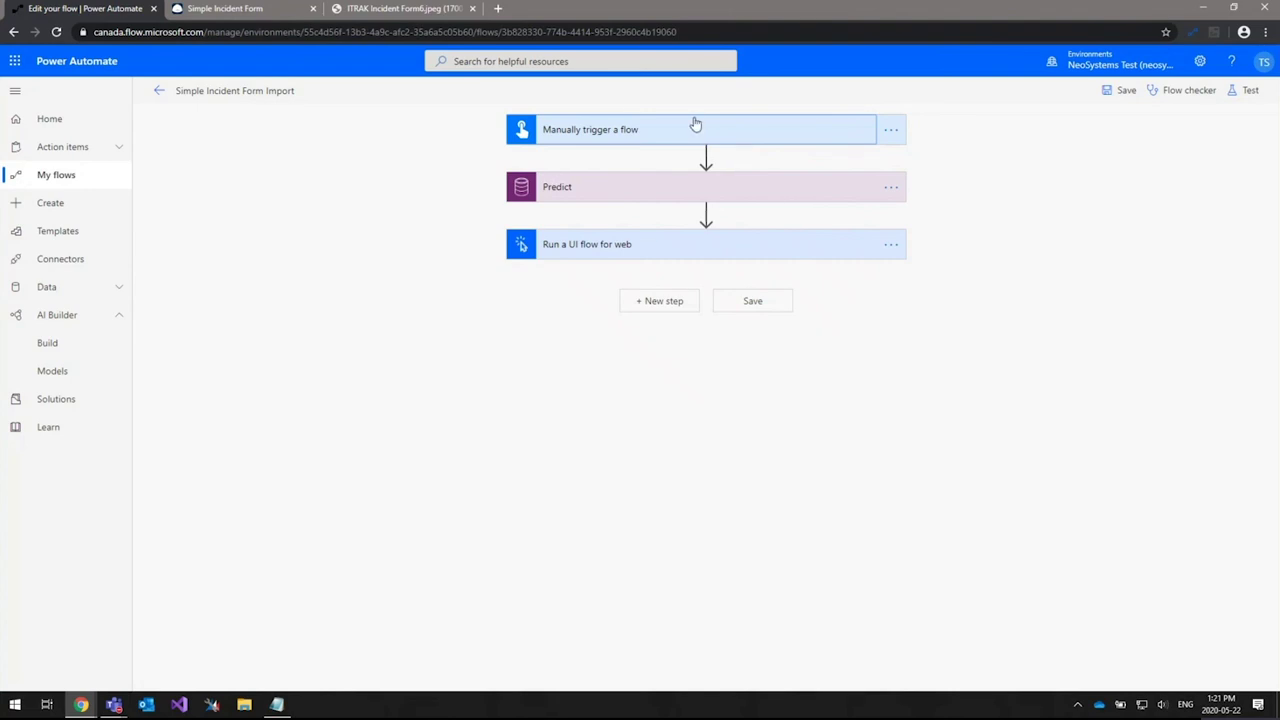
left_click(745, 196)
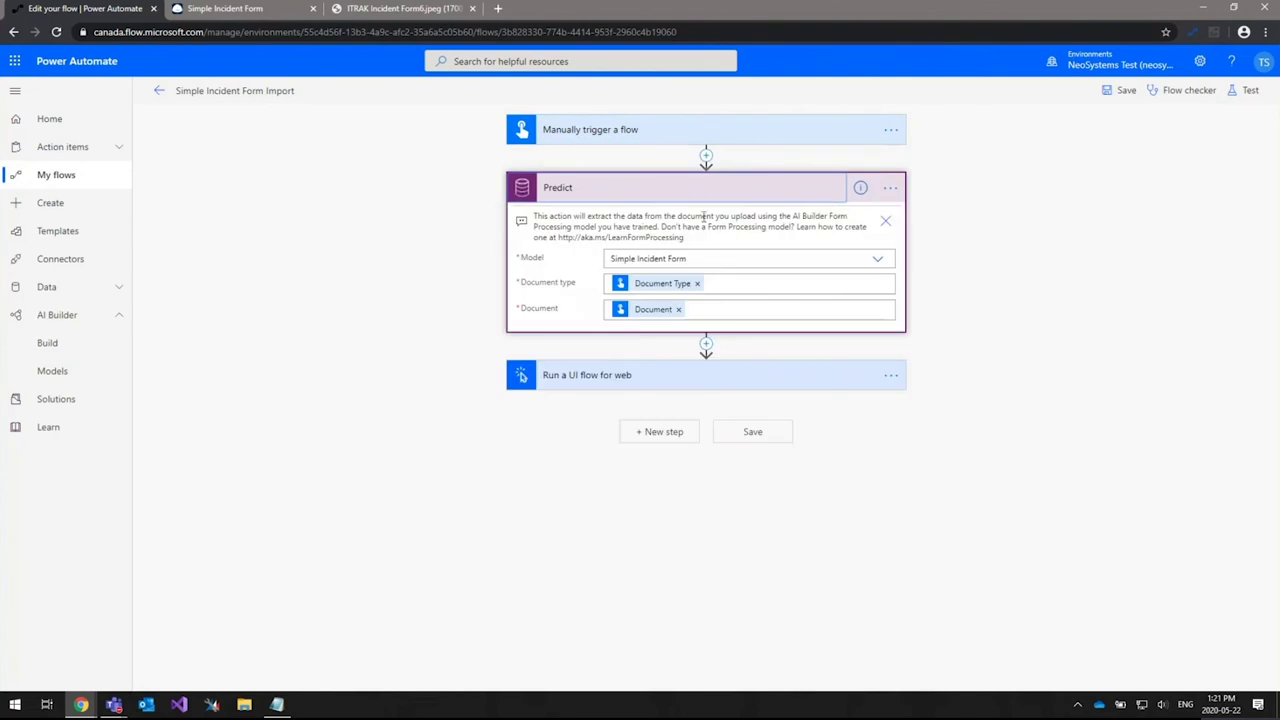
left_click(877, 262)
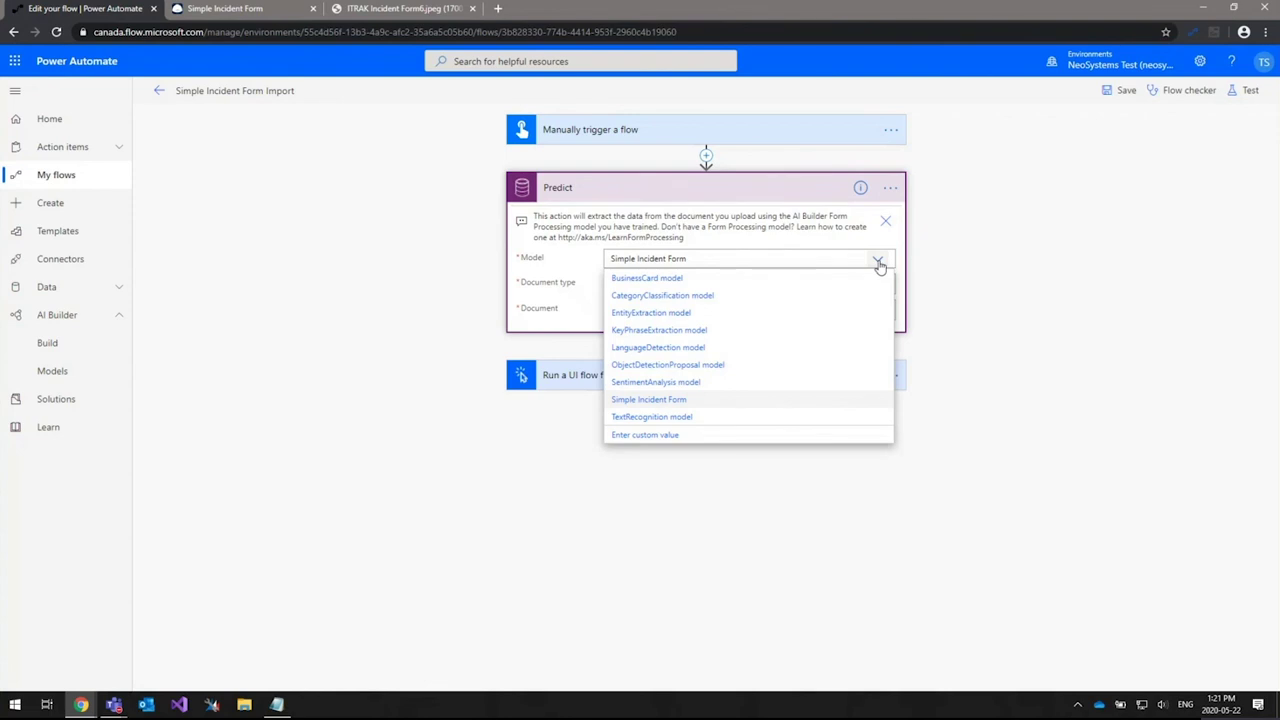
left_click(877, 262)
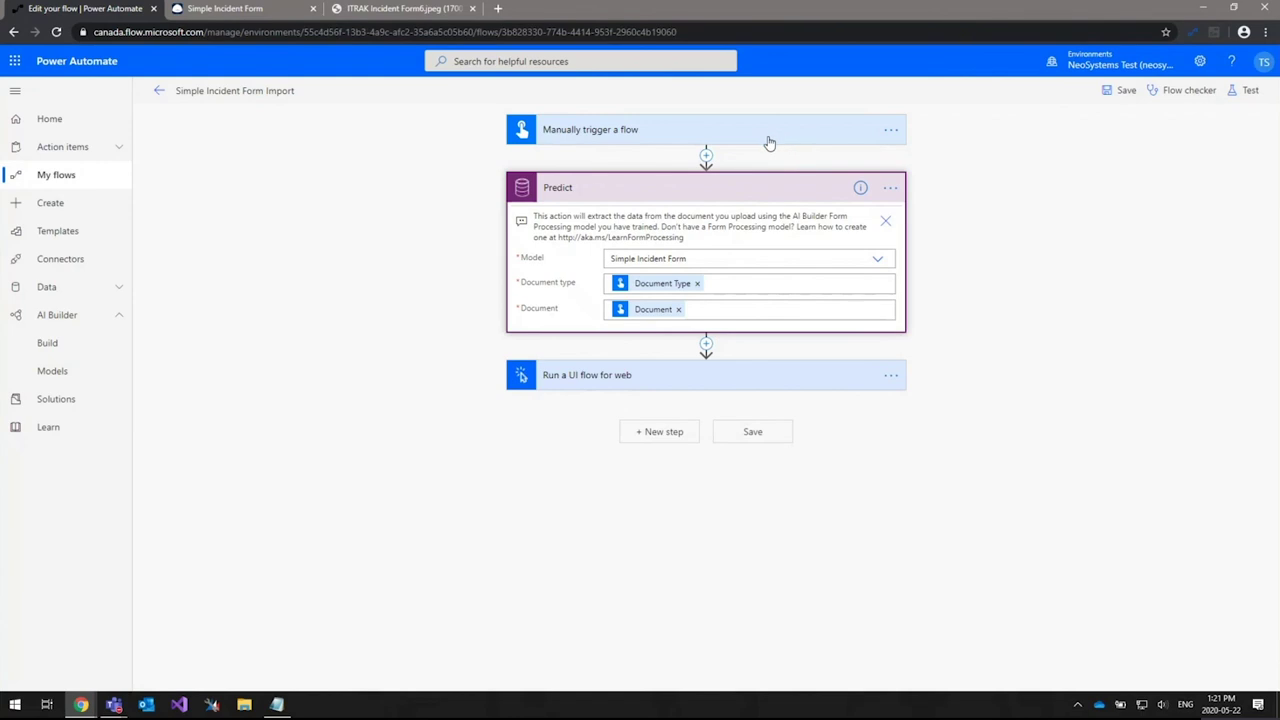
left_click(758, 195)
Examine the Run a UI flow for web action's flow selection and the expressions and values mapped to its incident fields.
left_click(703, 248)
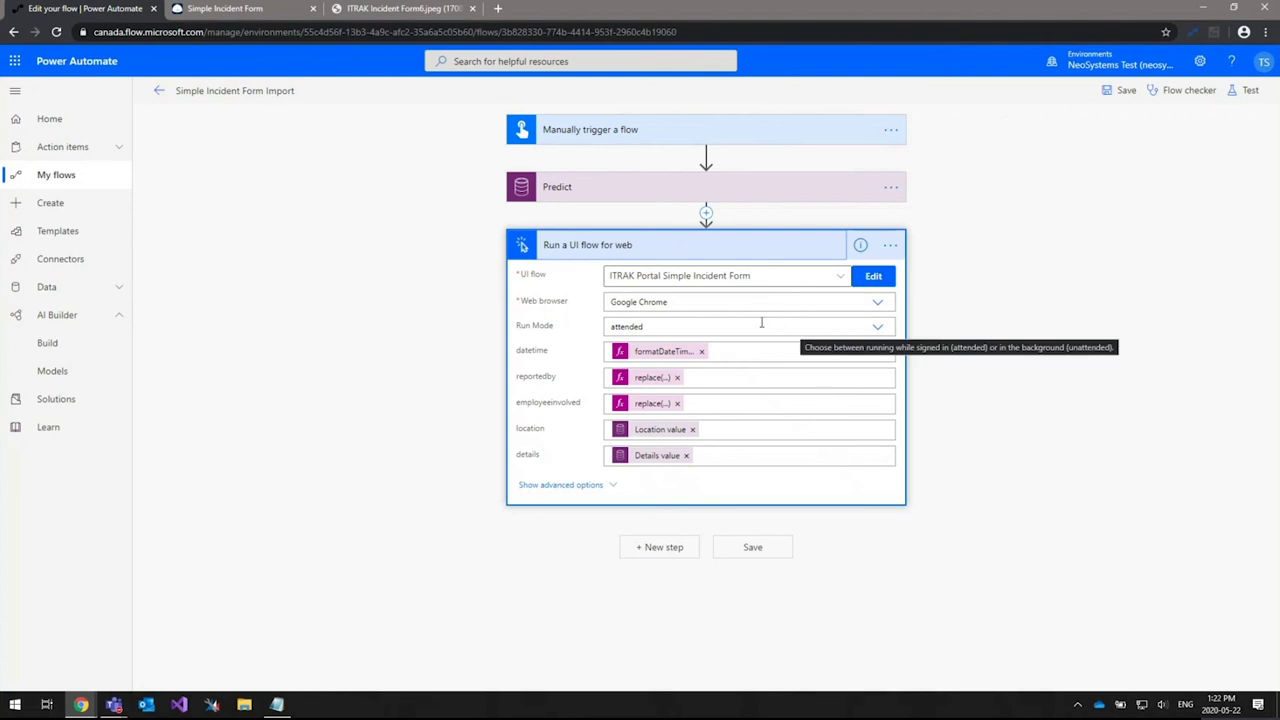
left_click(843, 277)
left_click(843, 277)
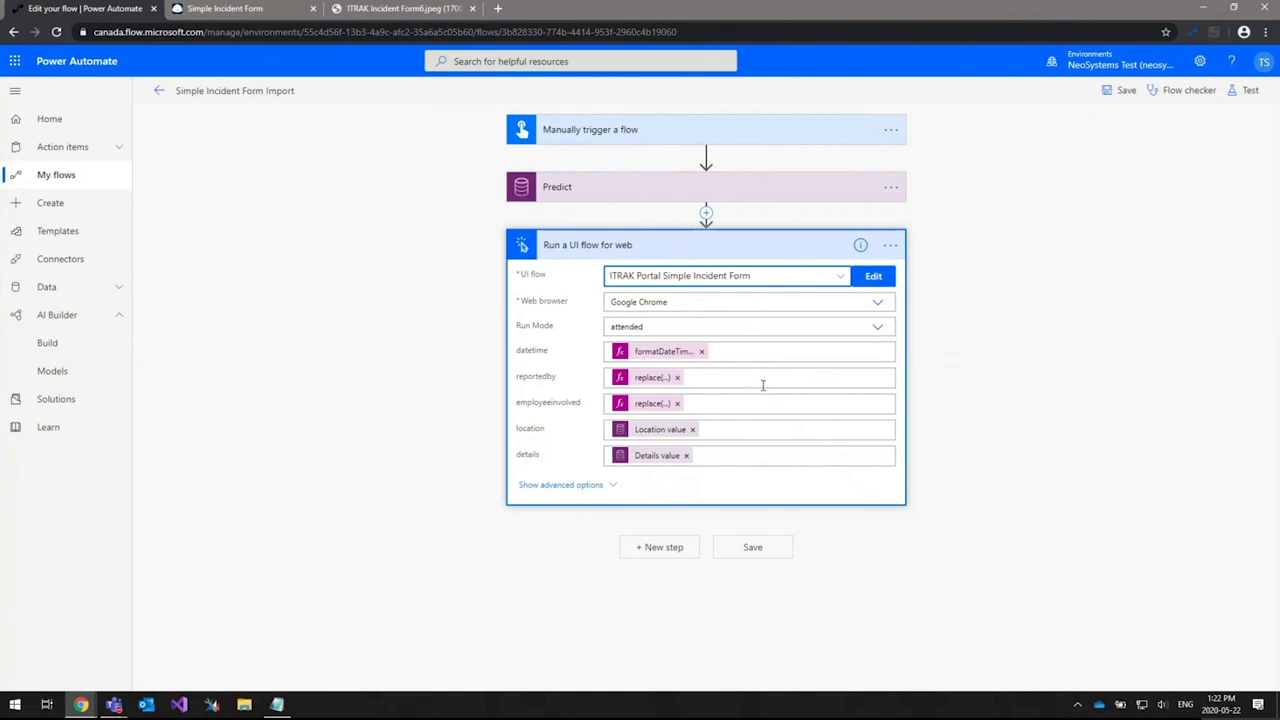
left_click(652, 356)
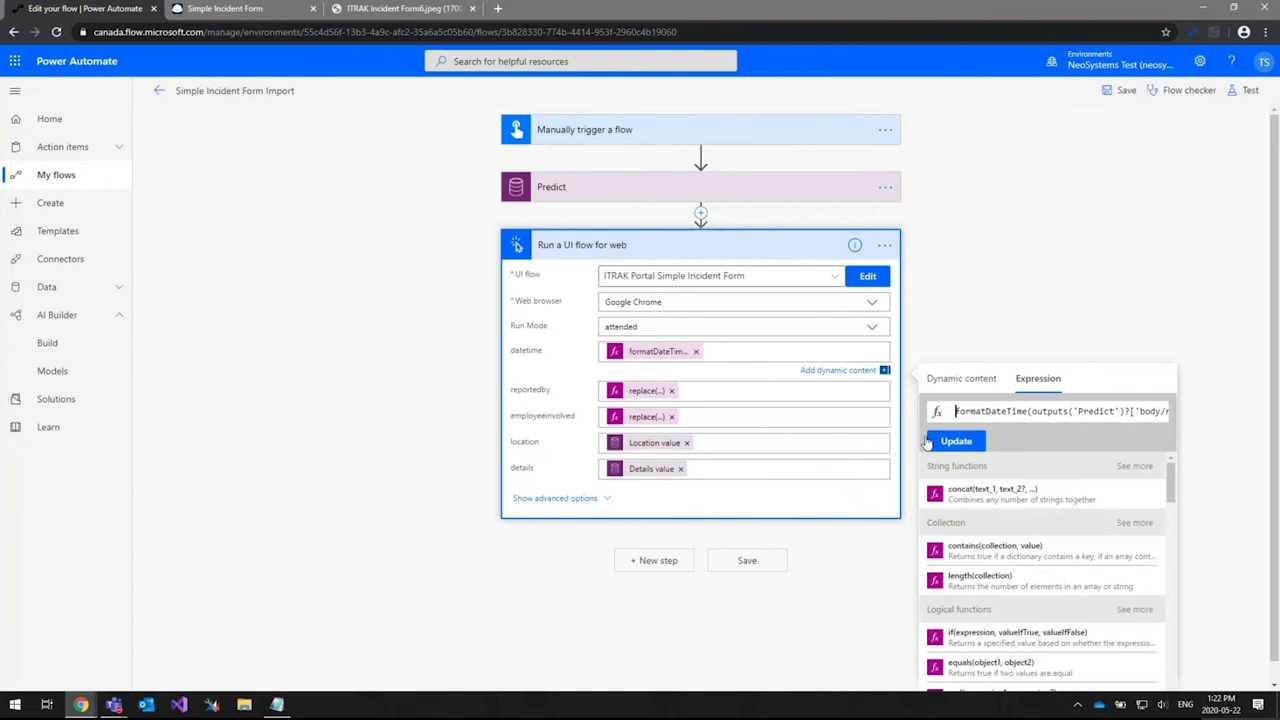
left_click(648, 391)
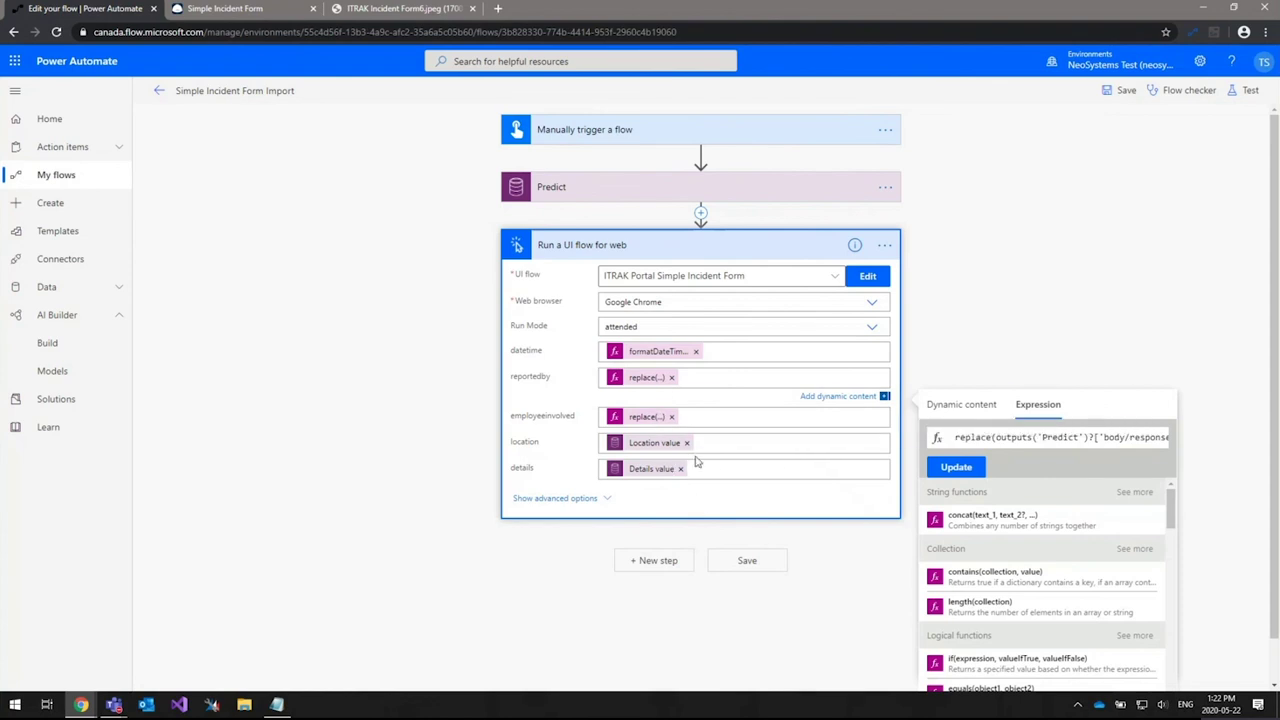
left_click(655, 447)
left_click(651, 468)
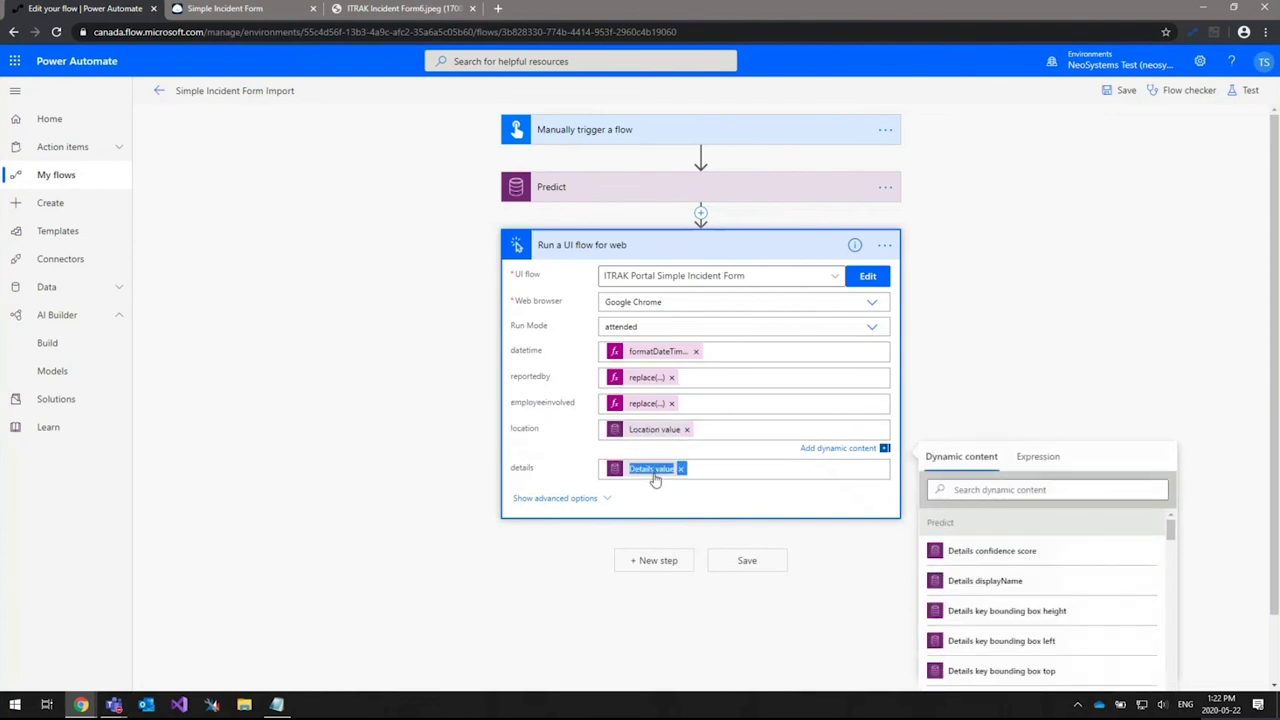
left_click(742, 428)
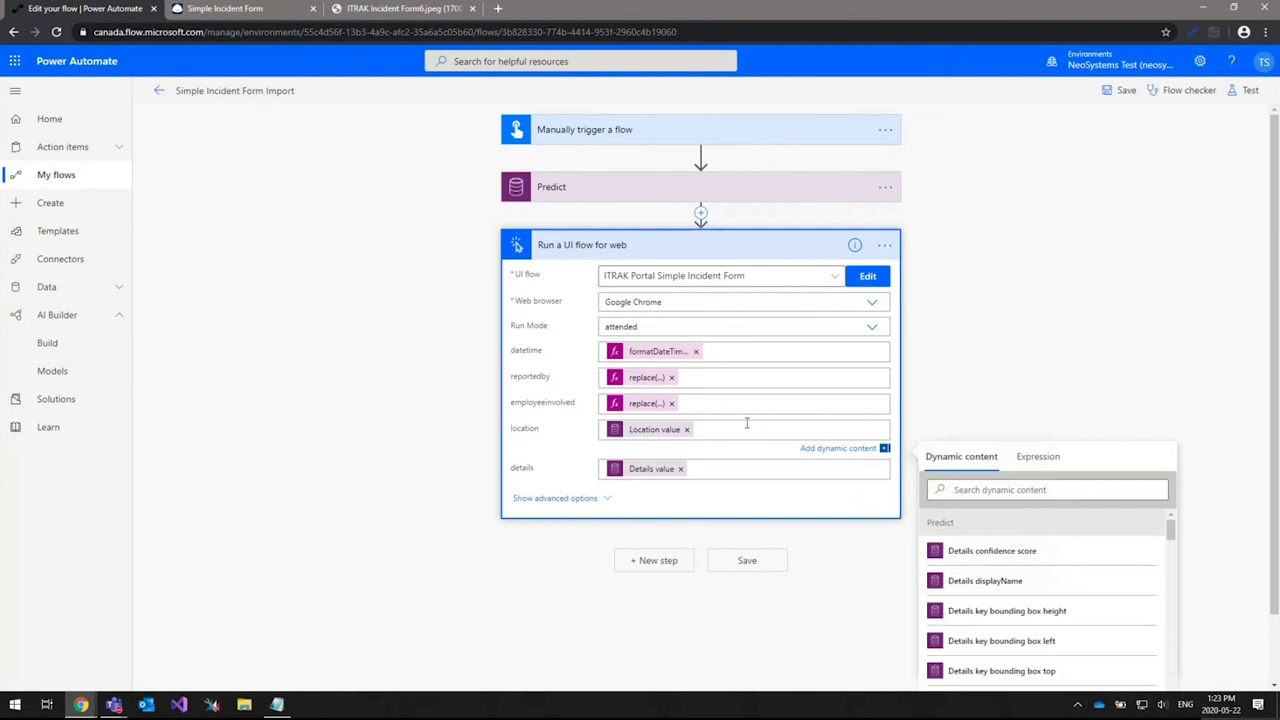
left_click(708, 250)
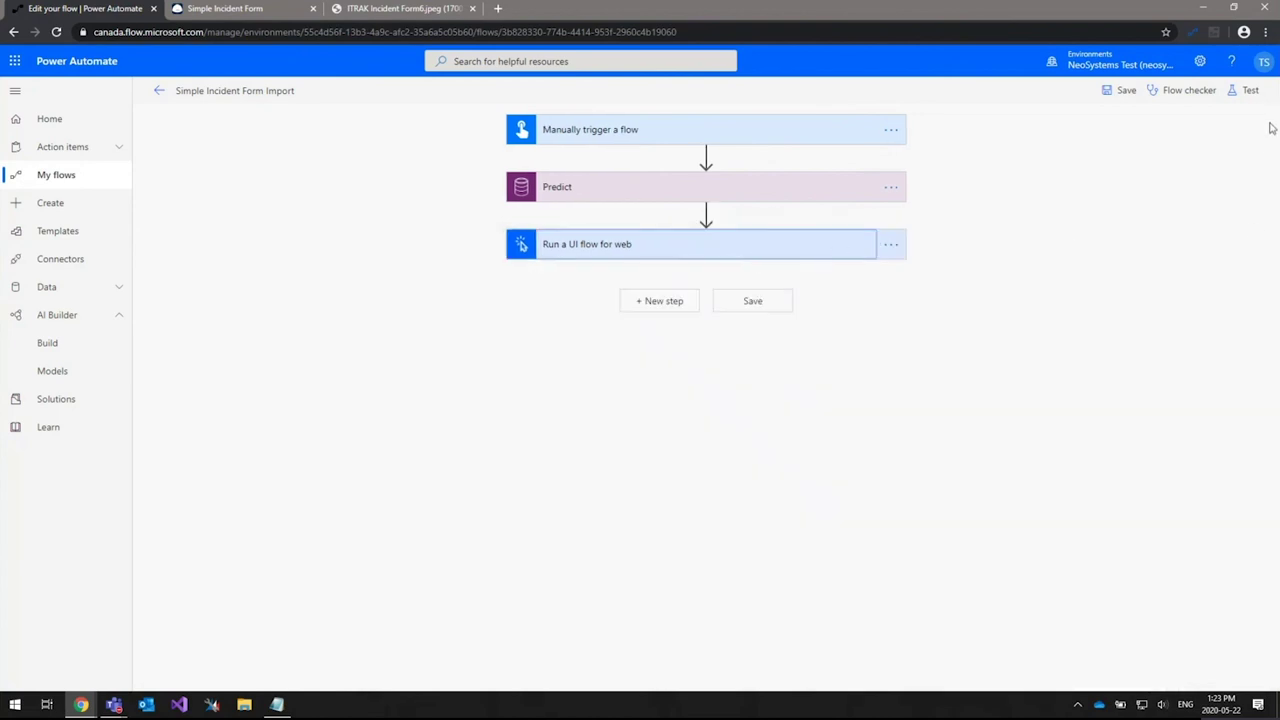
Save and test the flow with "I'll perform the trigger action", and view the scanned ITRAK Incident Form6.jpeg while it saves.
left_click(1247, 91)
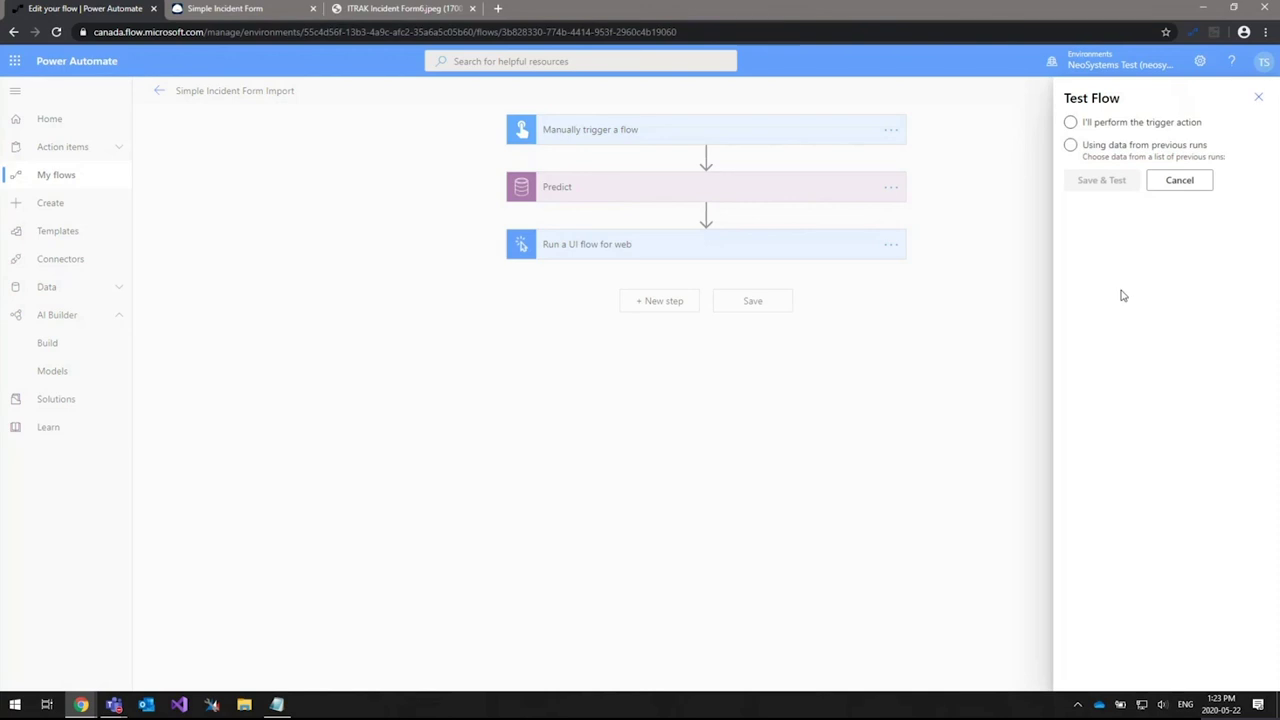
left_click(1083, 127)
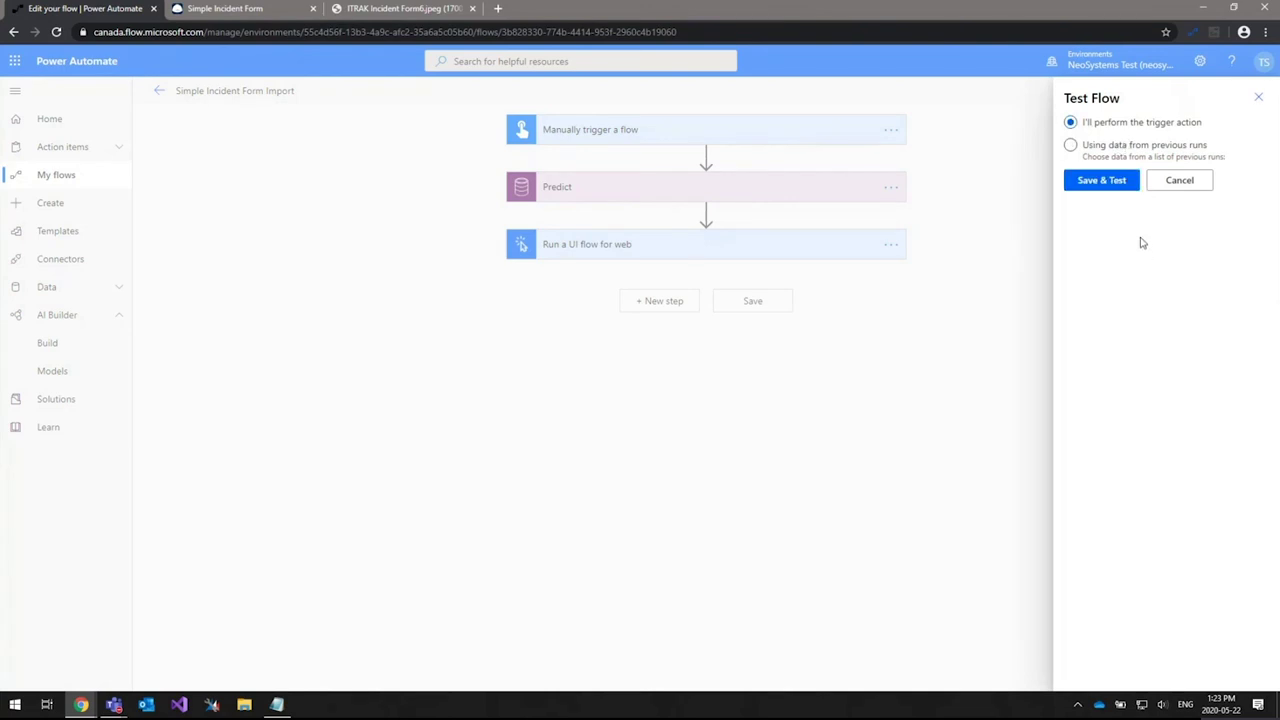
left_click(1106, 184)
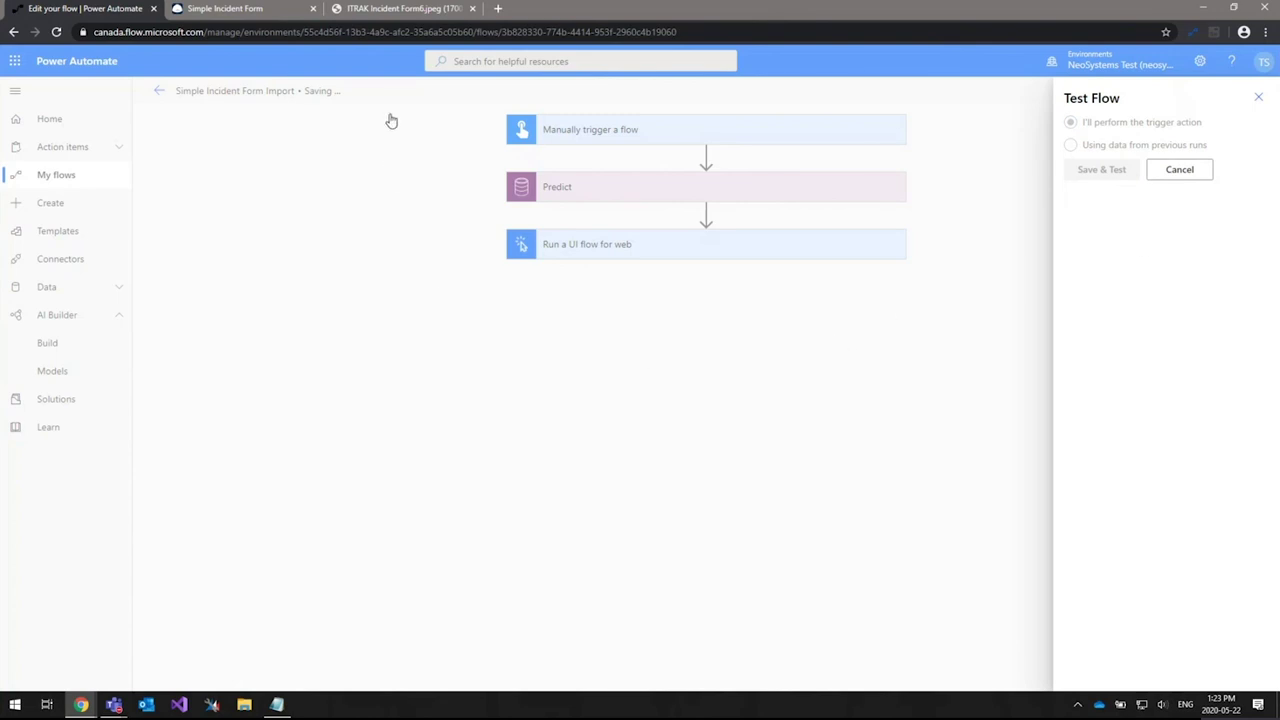
left_click(394, 12)
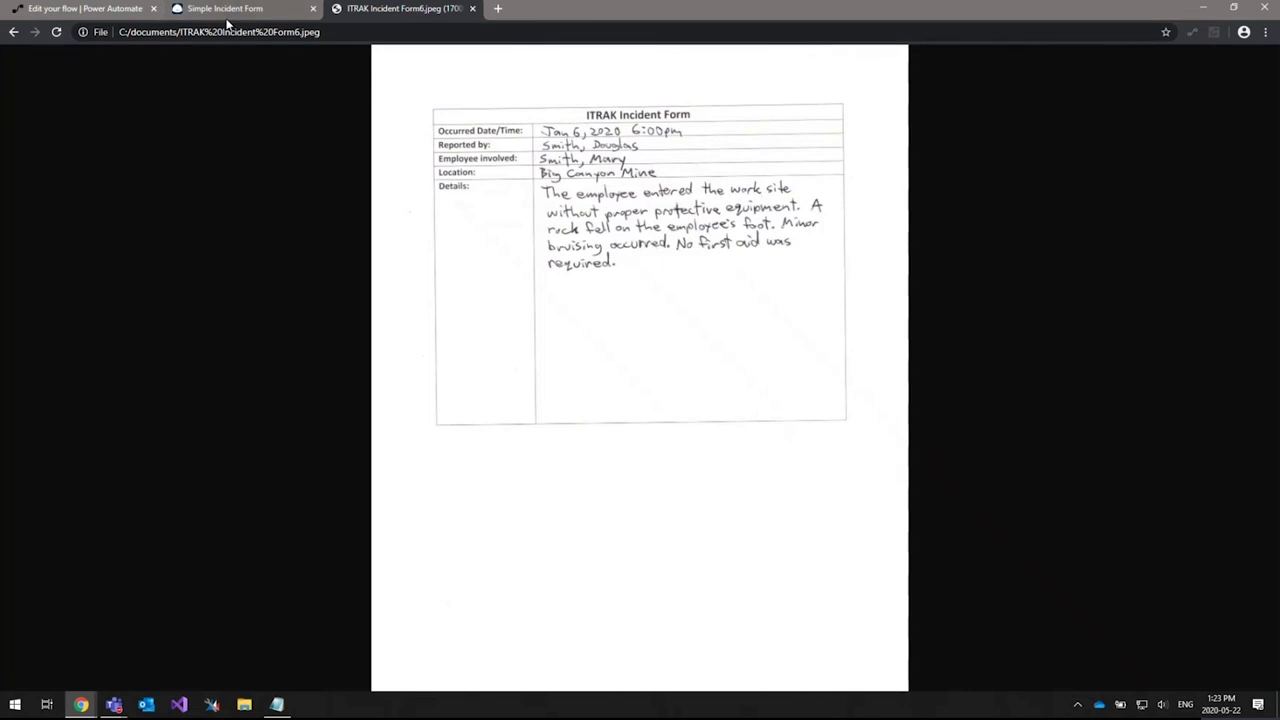
left_click(120, 15)
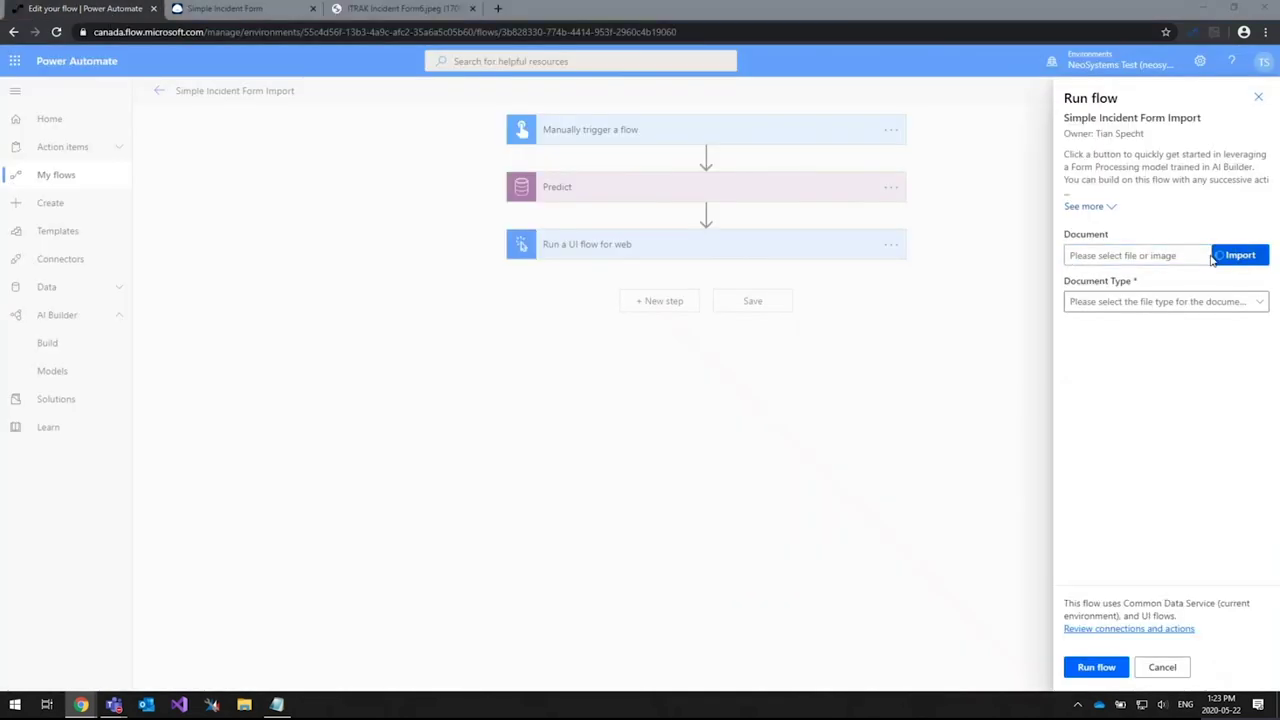
Run the flow with ITRAK Incident Form6.jpeg as the document and image/jpeg as the document type.
left_click(1238, 258)
left_click(180, 115)
double_click(180, 115)
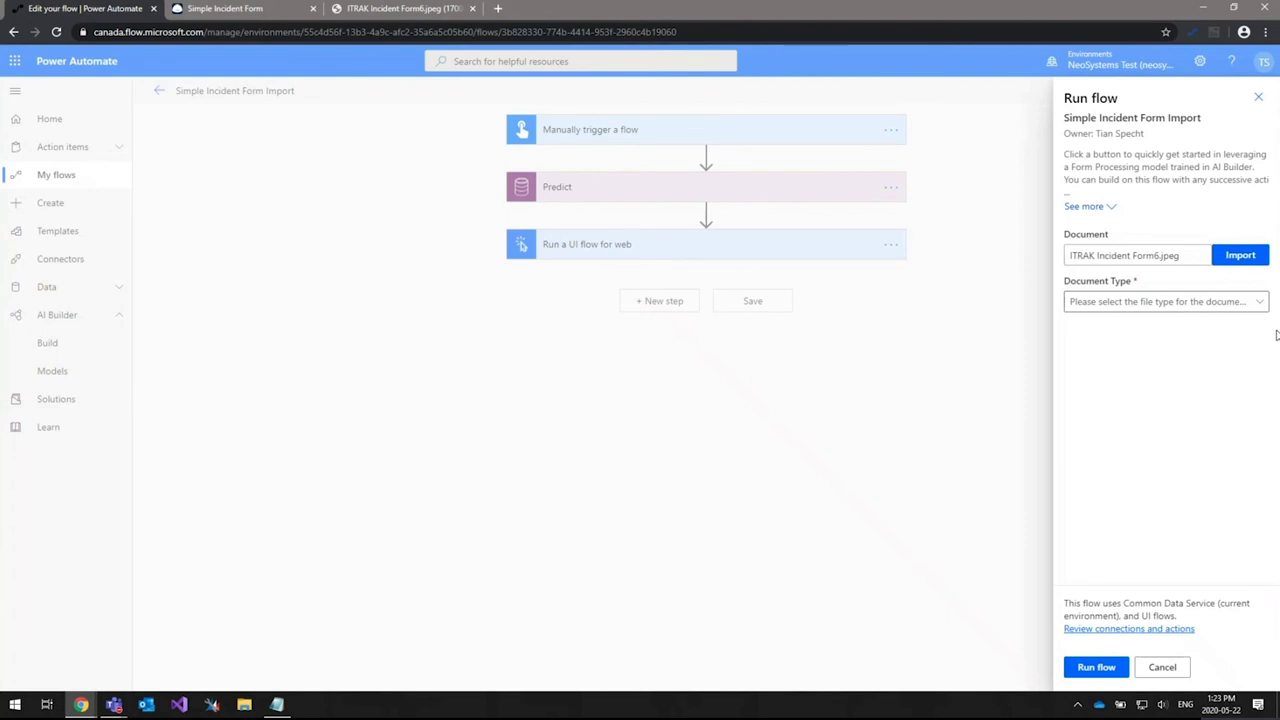
left_click(1229, 302)
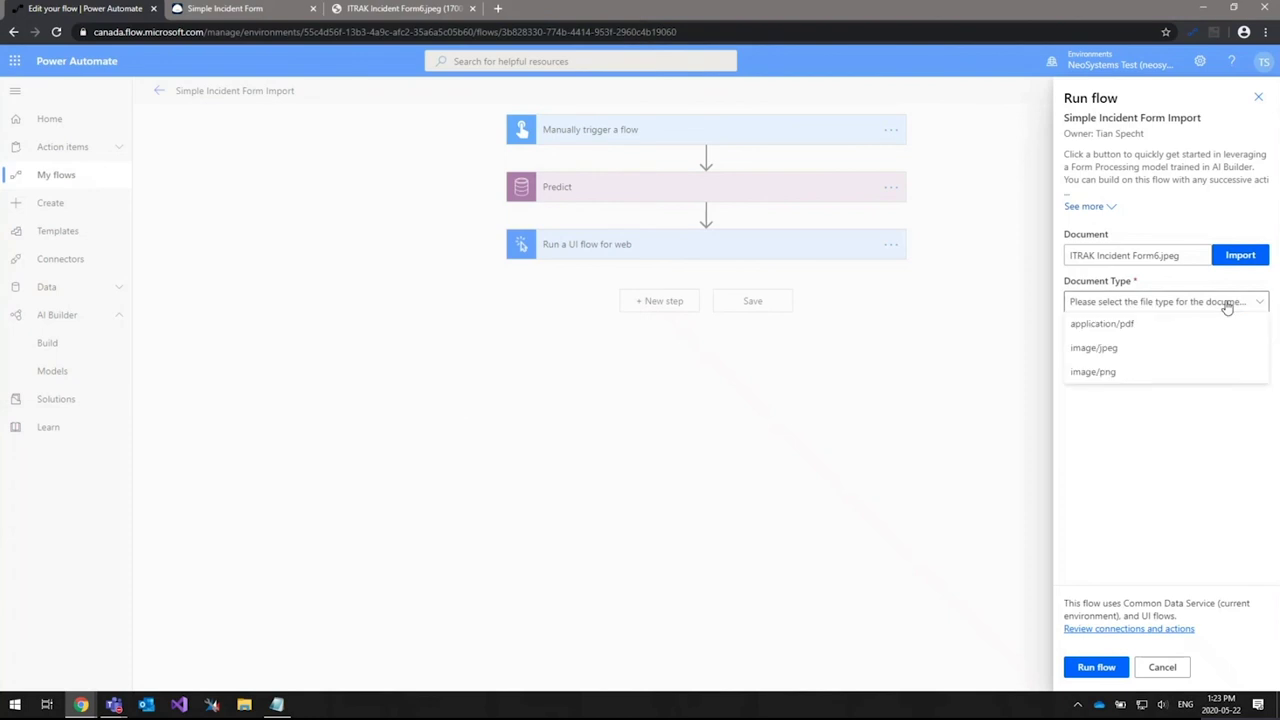
left_click(1109, 350)
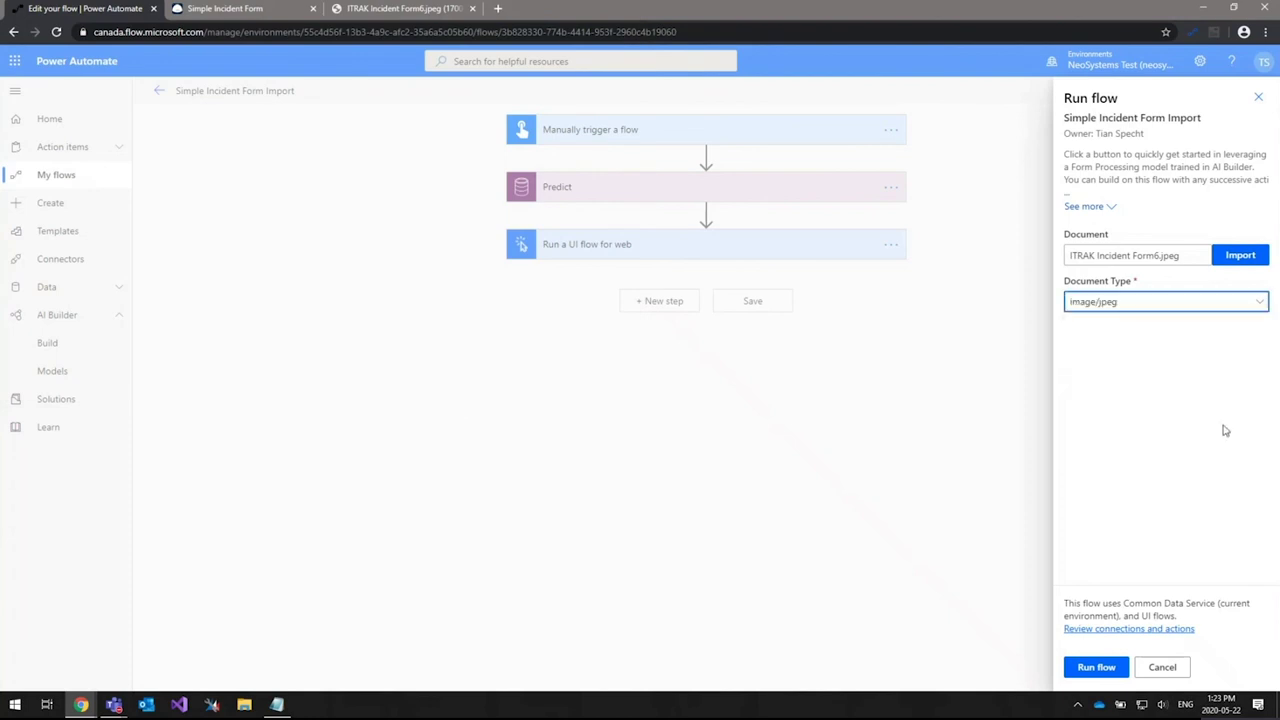
left_click(1095, 667)
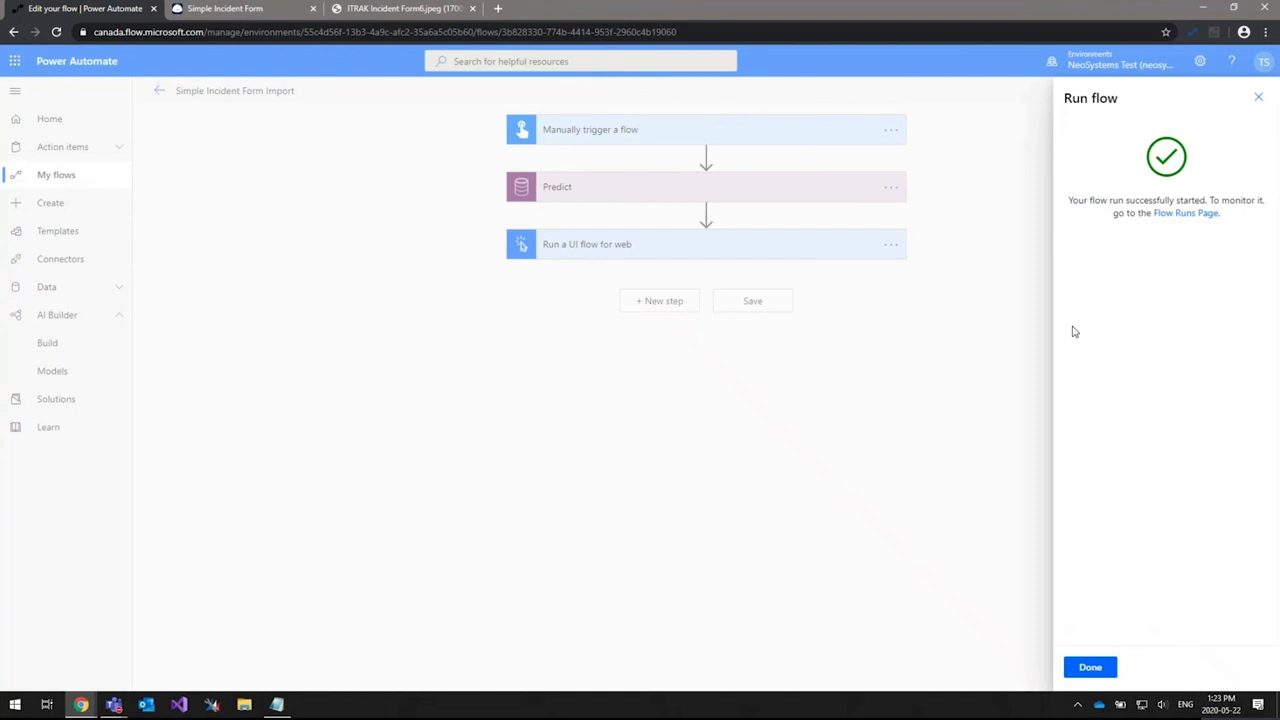
Open the newest run from the flow's run history and examine the manual trigger's inputs and outputs.
left_click(1186, 214)
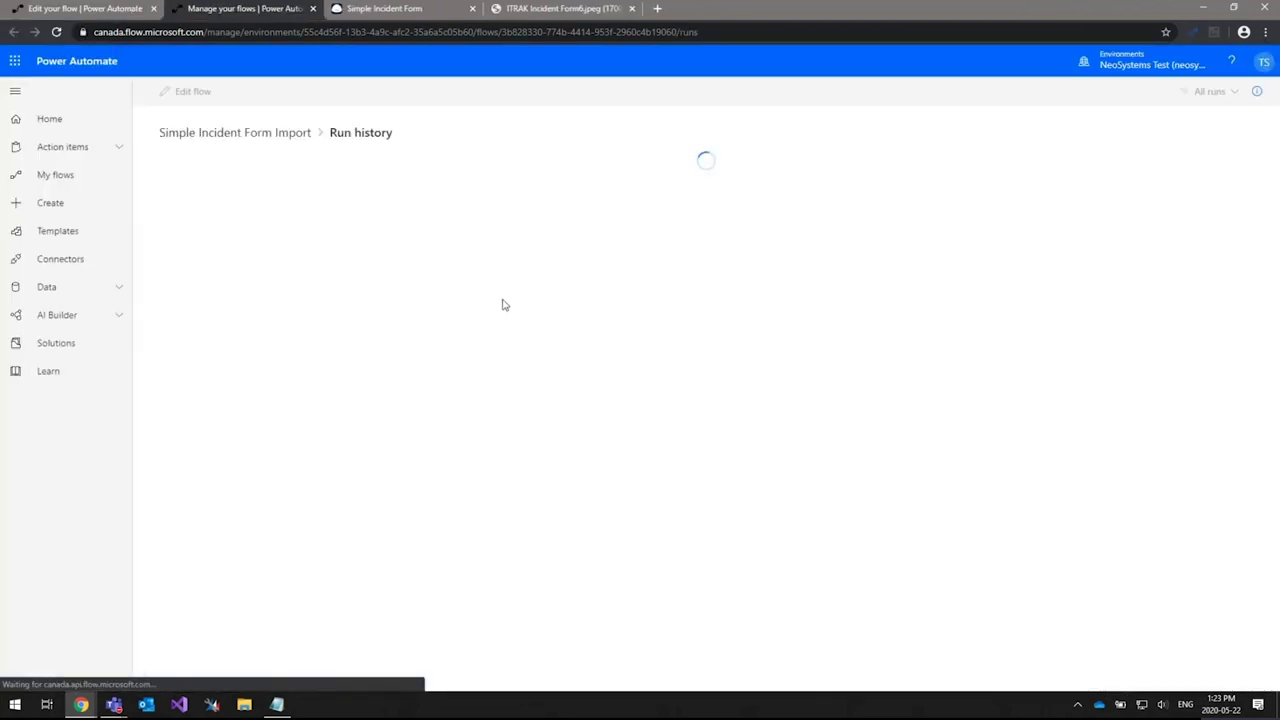
left_click(262, 200)
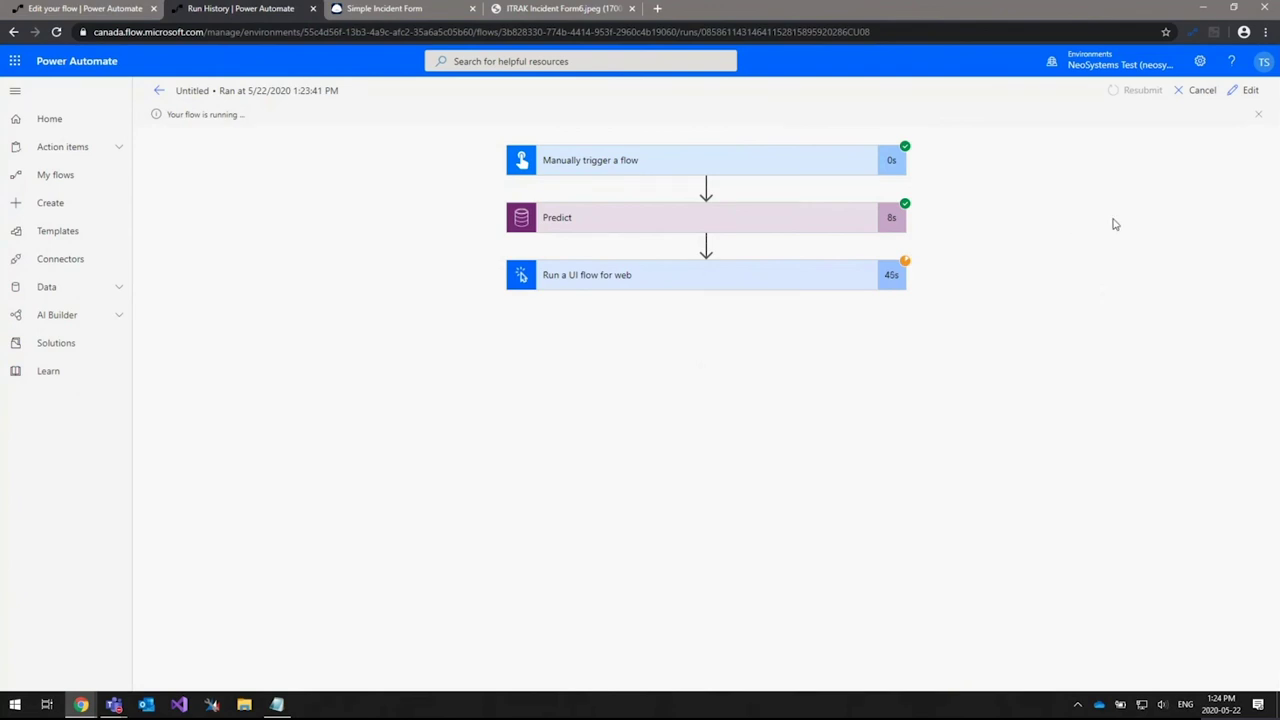
left_click(742, 166)
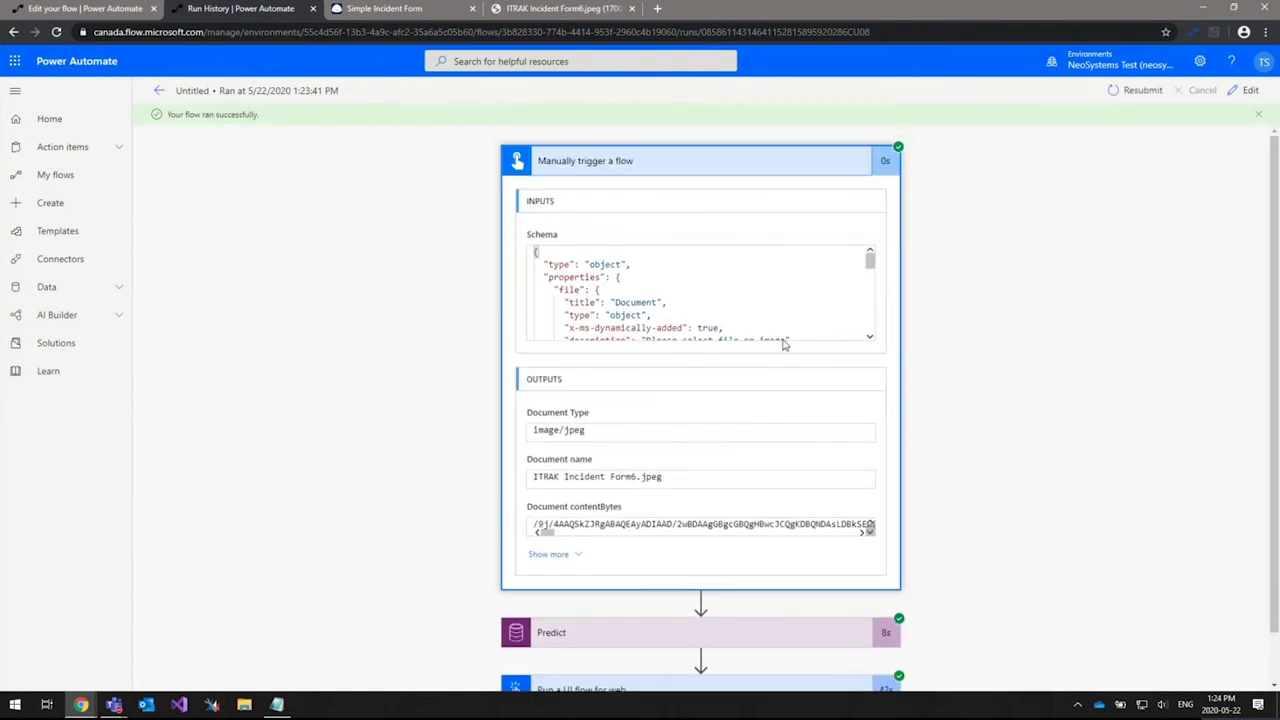
left_click(714, 162)
Examine the Predict action's inputs and the form field values and confidence scores it extracted in this run.
left_click(745, 229)
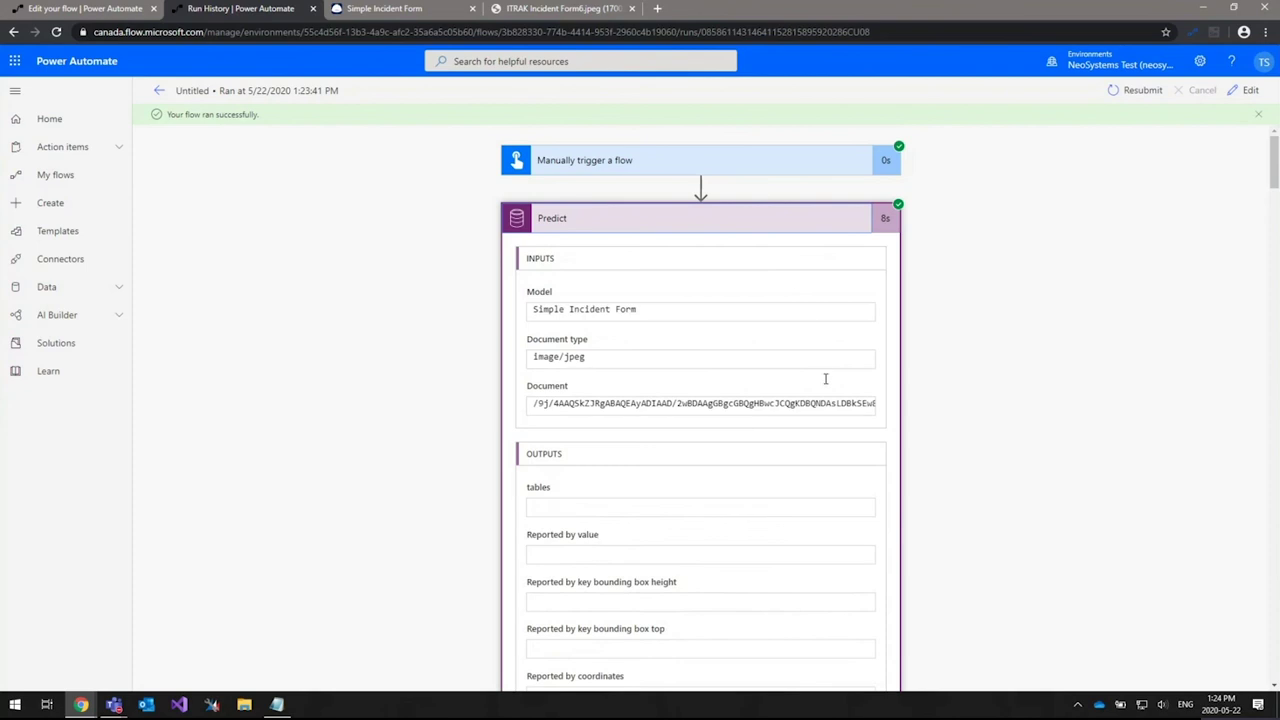
scroll(826, 370, "down", 2)
scroll(826, 366, "down", 15)
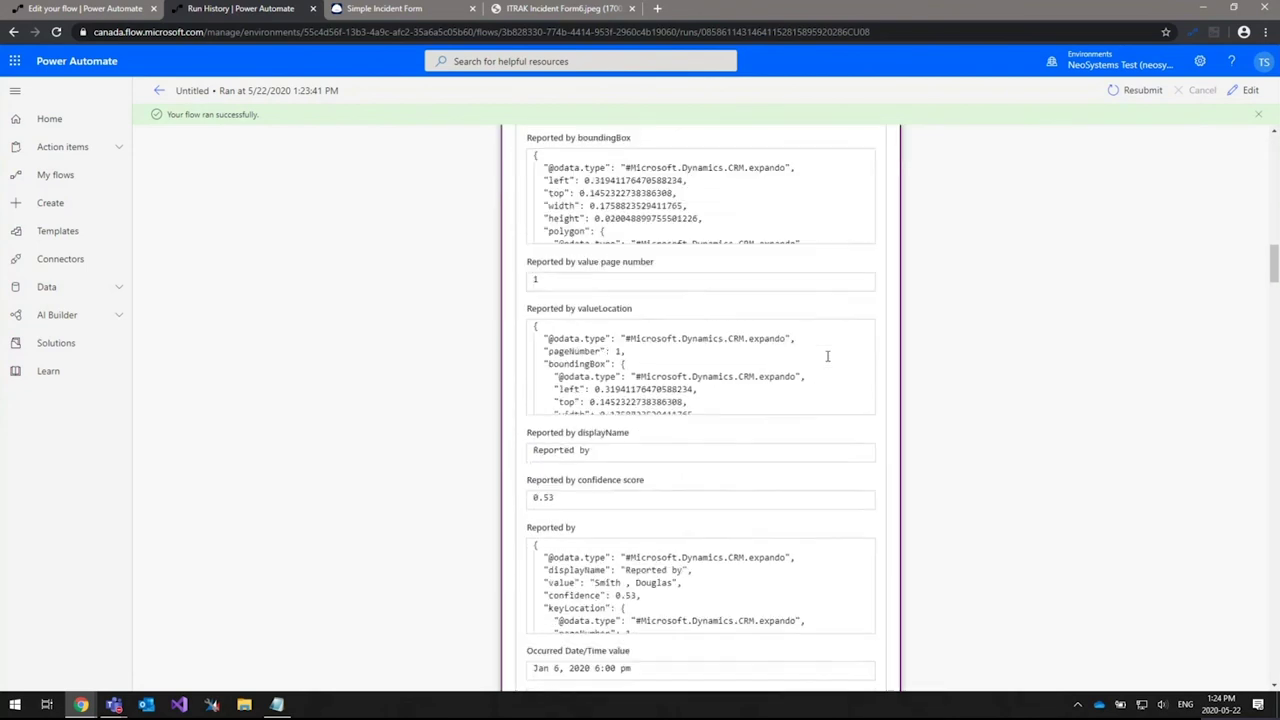
scroll(828, 356, "up", 10)
scroll(828, 356, "up", 8)
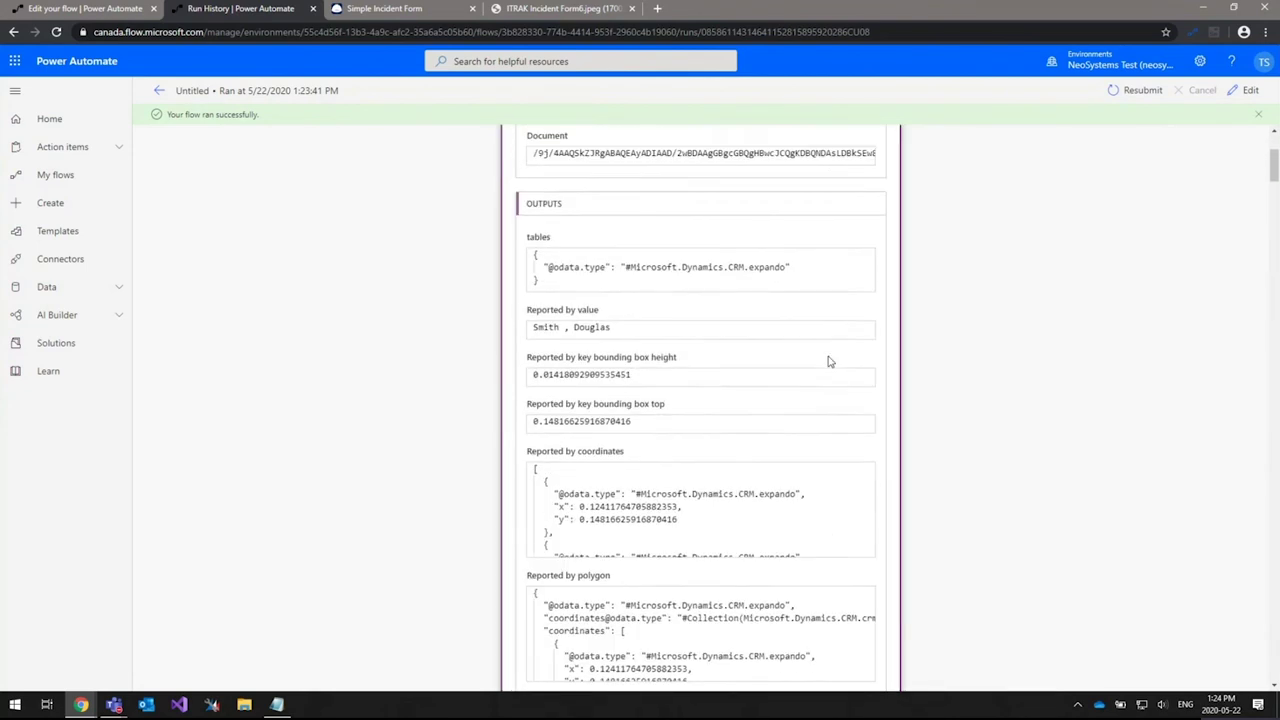
left_click(727, 229)
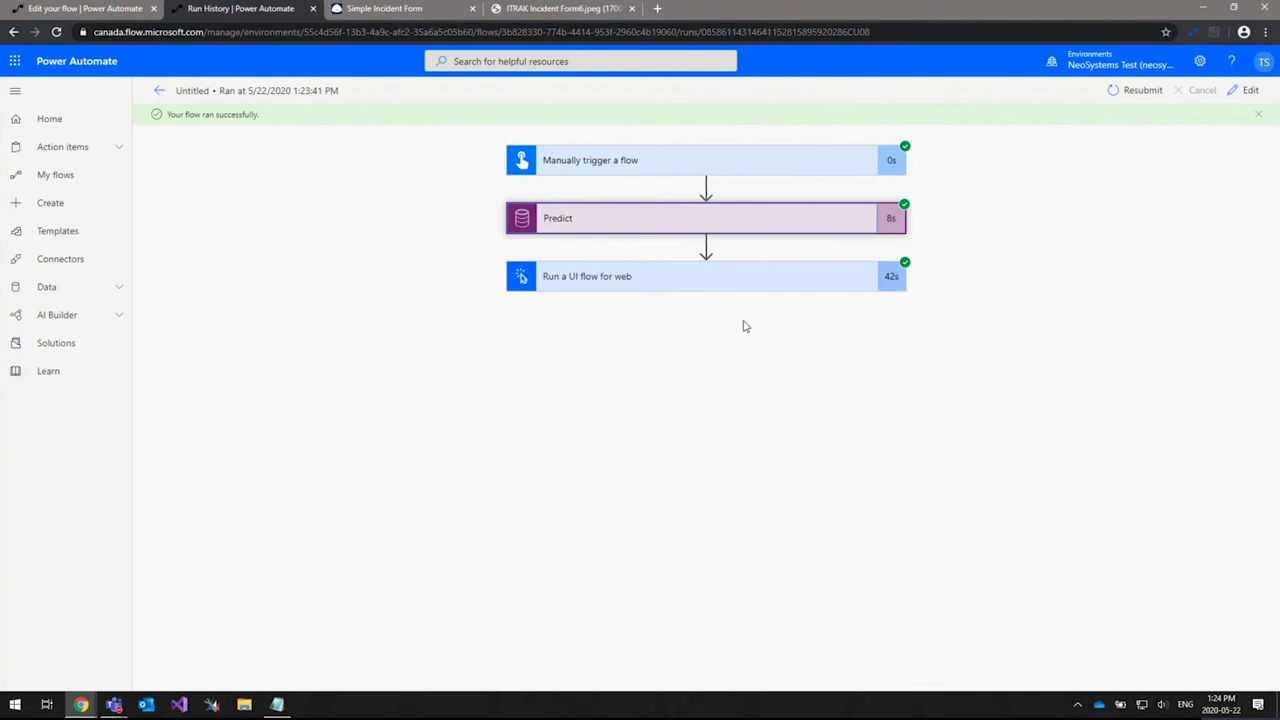
Examine the inputs and outputs that the Run a UI flow for web action used for the incident fields.
left_click(704, 286)
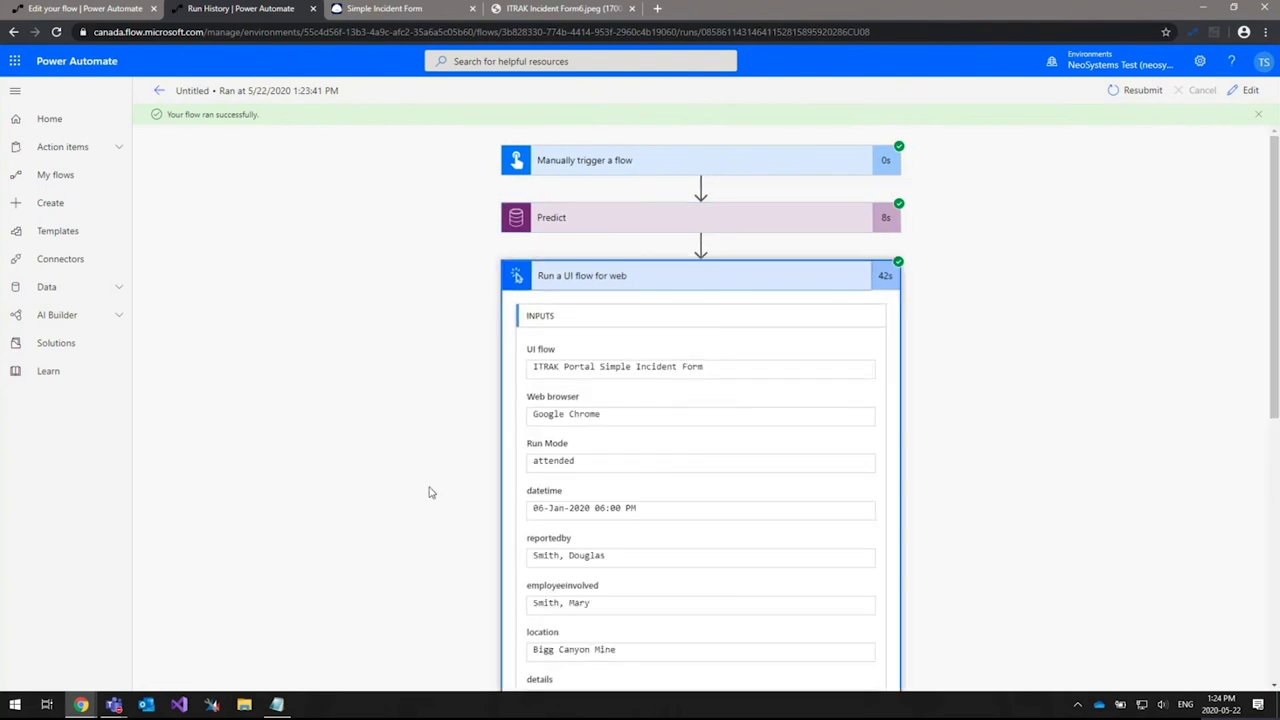
scroll(476, 454, "down", 2)
scroll(543, 409, "up", 1)
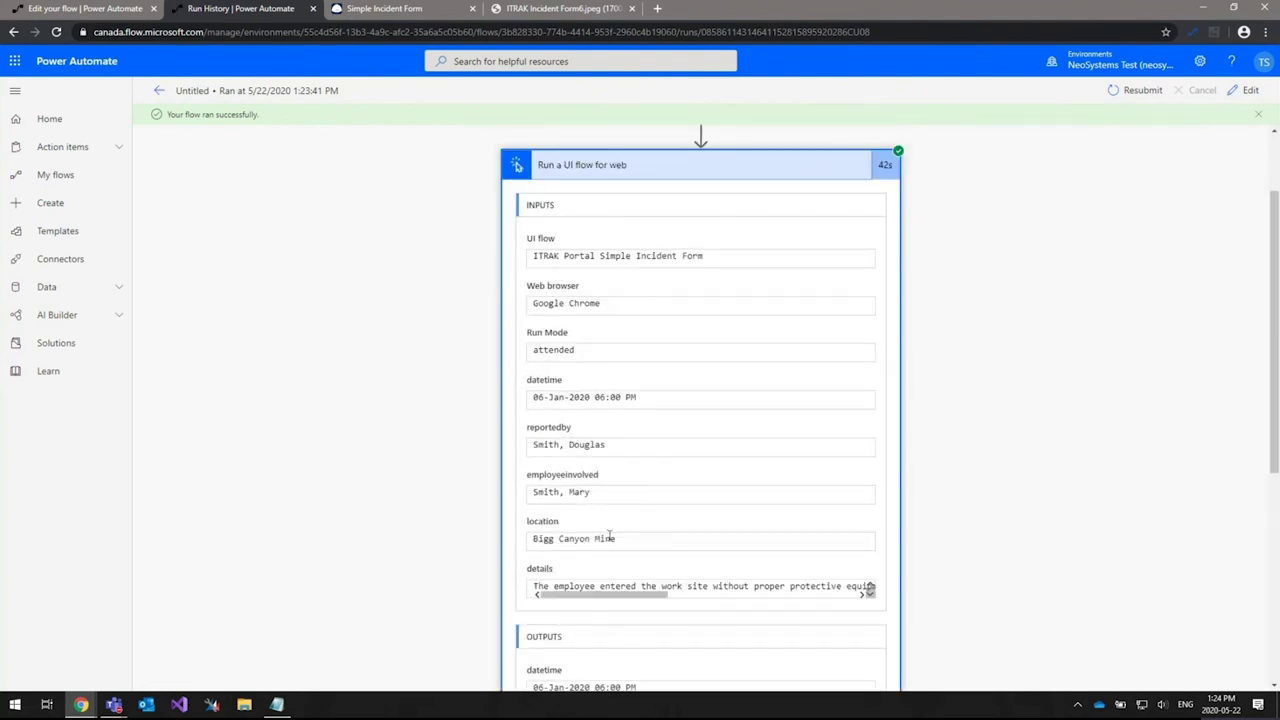
scroll(436, 508, "down", 1)
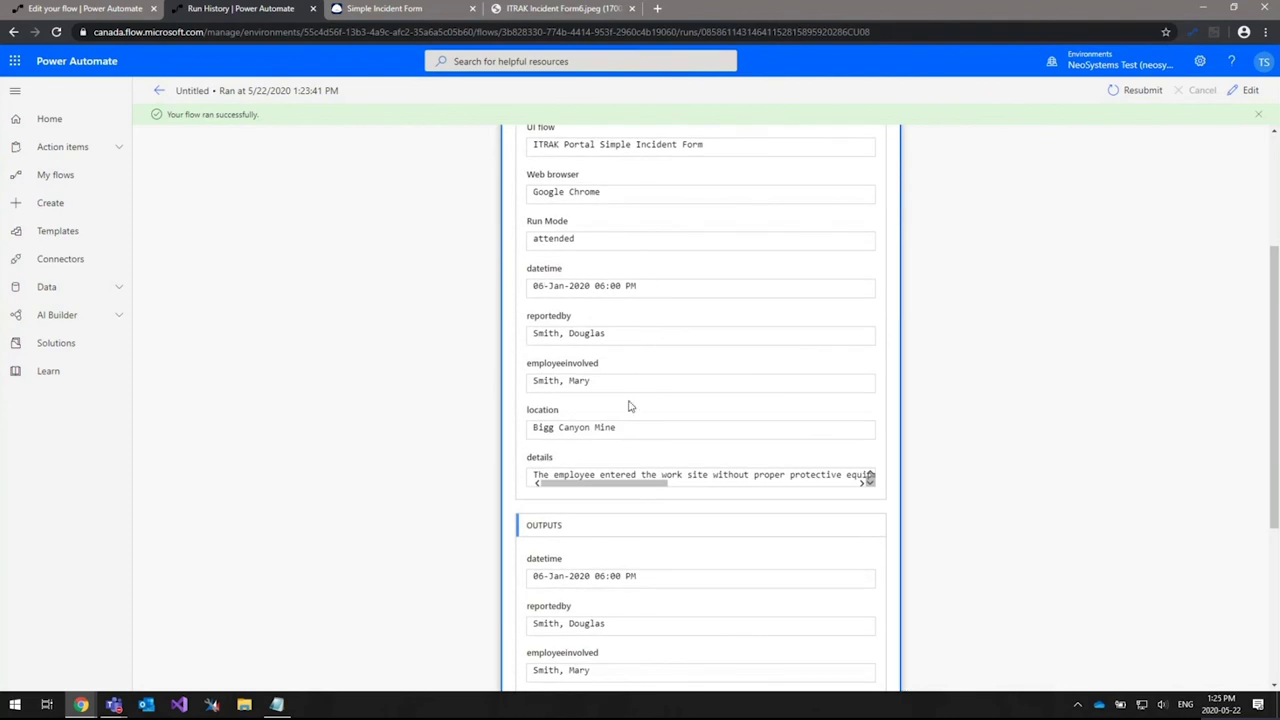
scroll(345, 505, "down", 1)
scroll(420, 529, "down", 2)
scroll(420, 529, "up", 4)
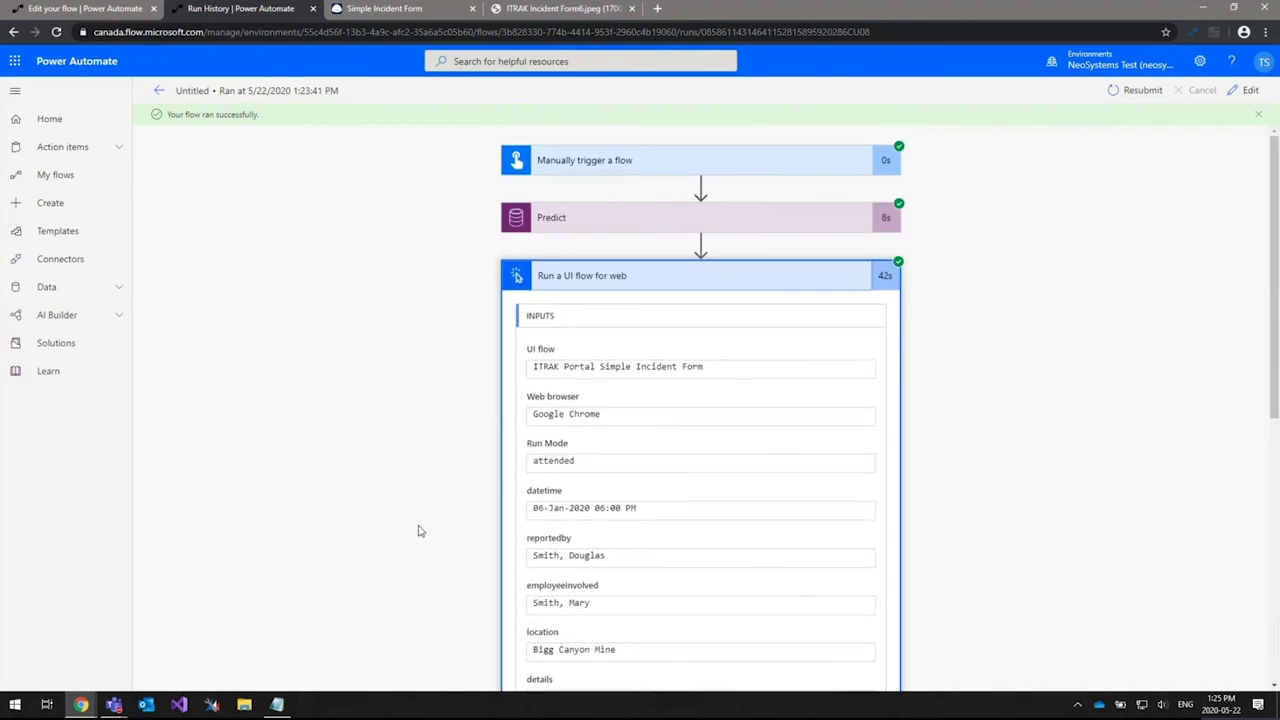
left_click(704, 288)
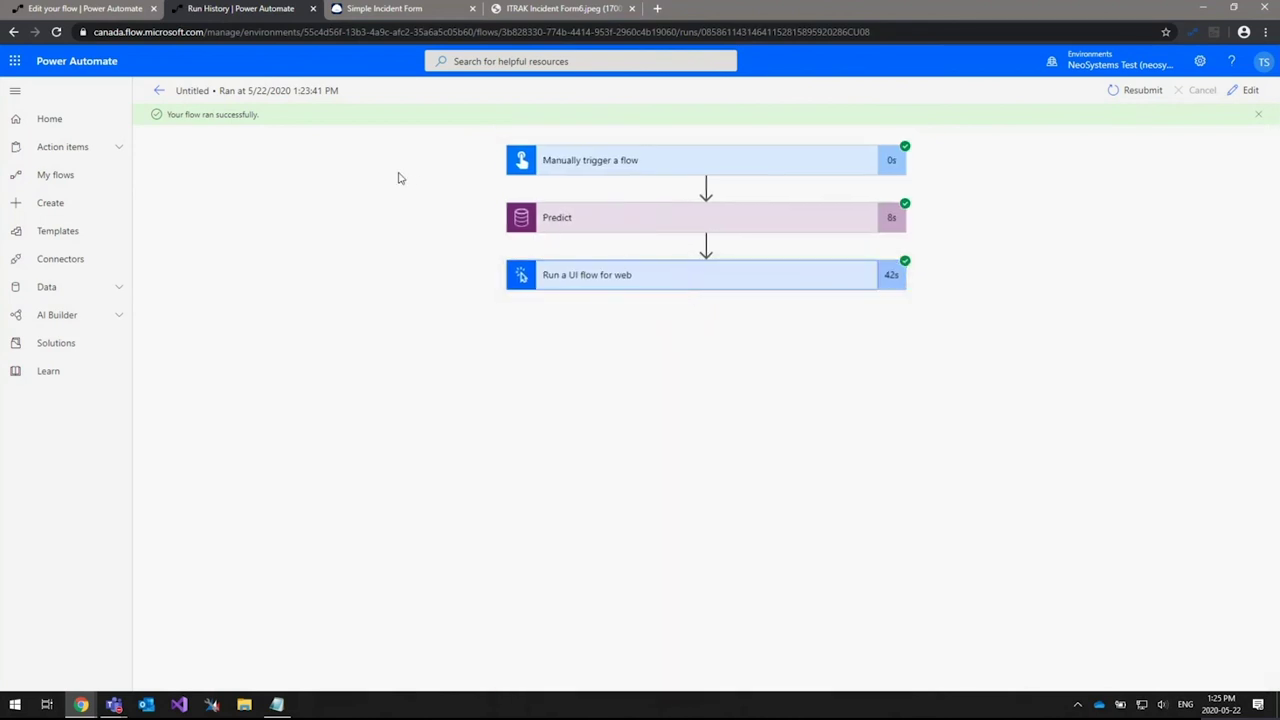